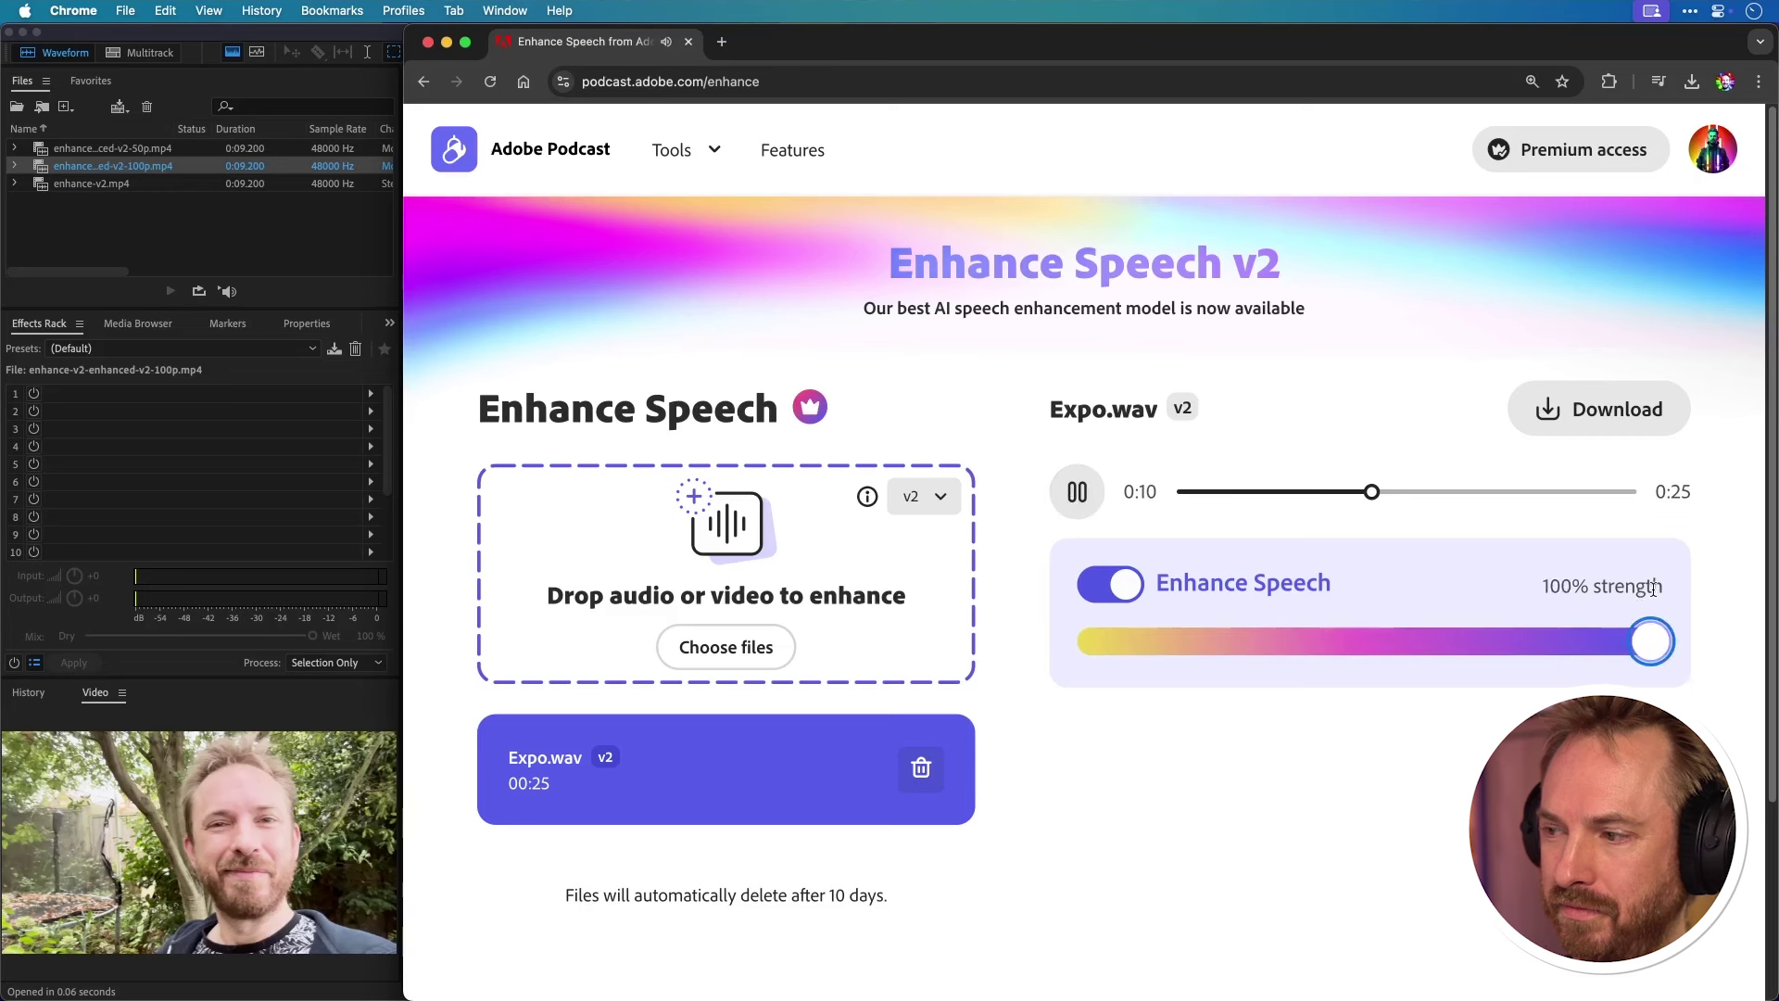
Delete Expo.wav from the enhanced files and upload Zoom1.wav for enhancement with the v2 model.
left_click_drag(1651, 641, 1692, 614)
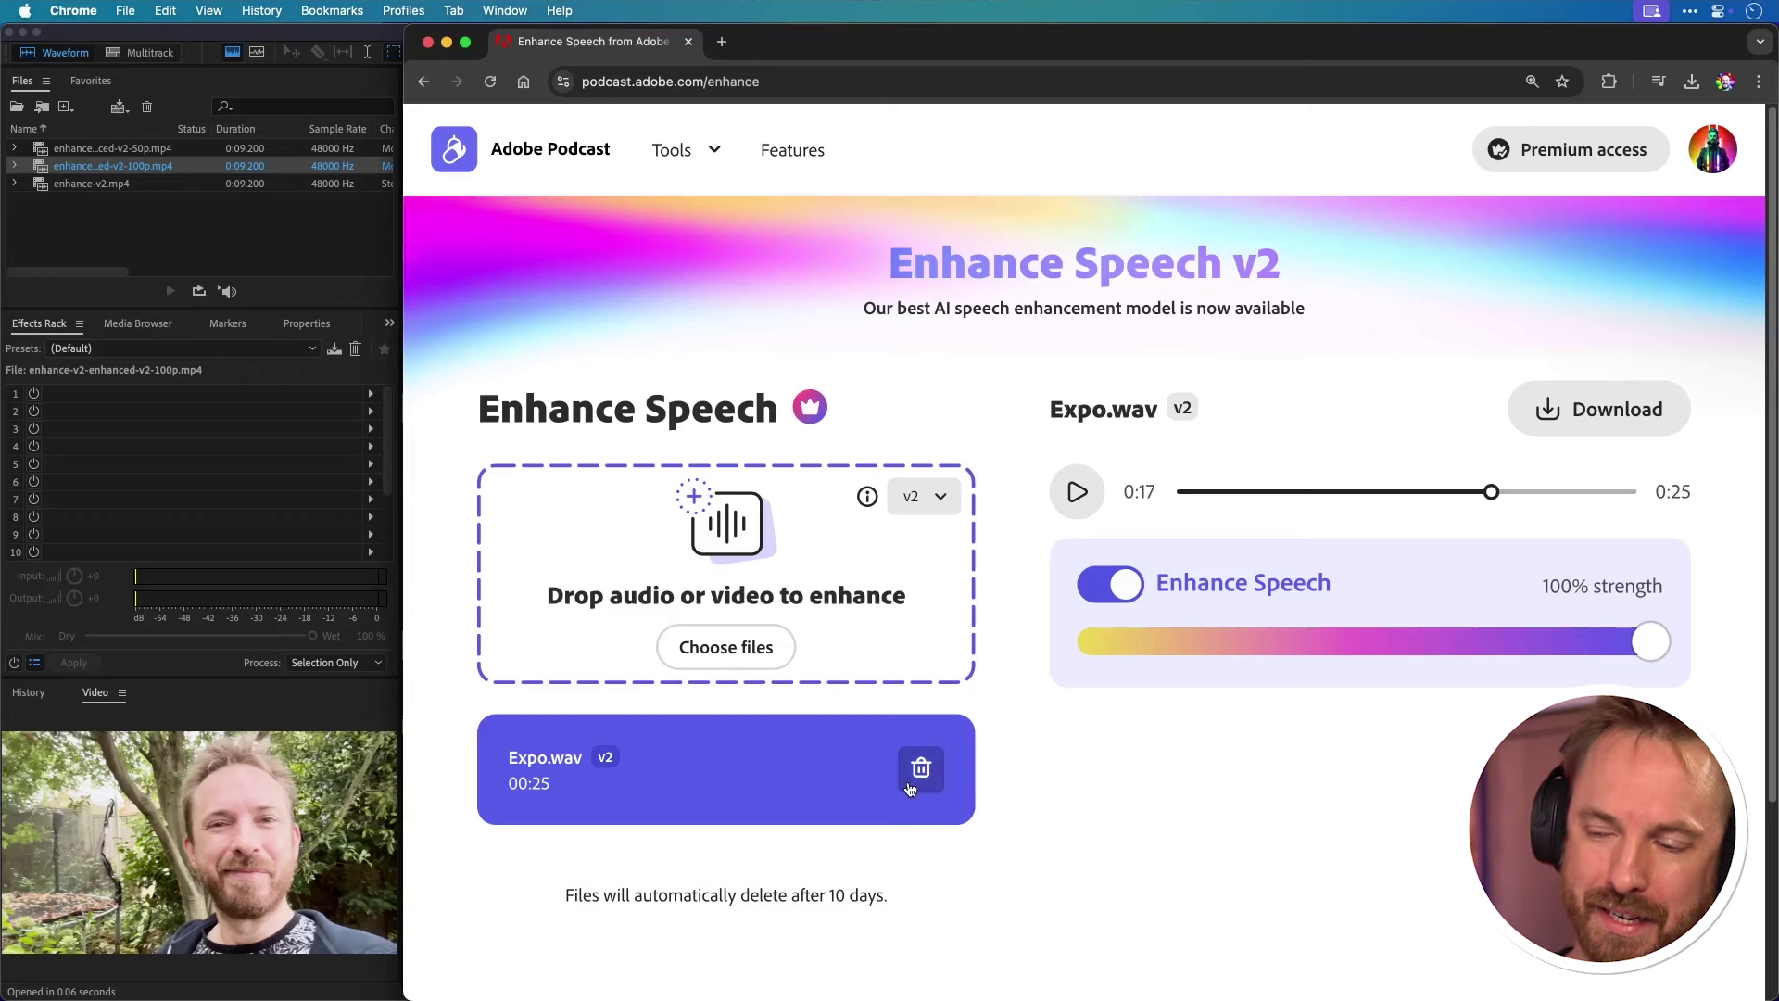
left_click(910, 785)
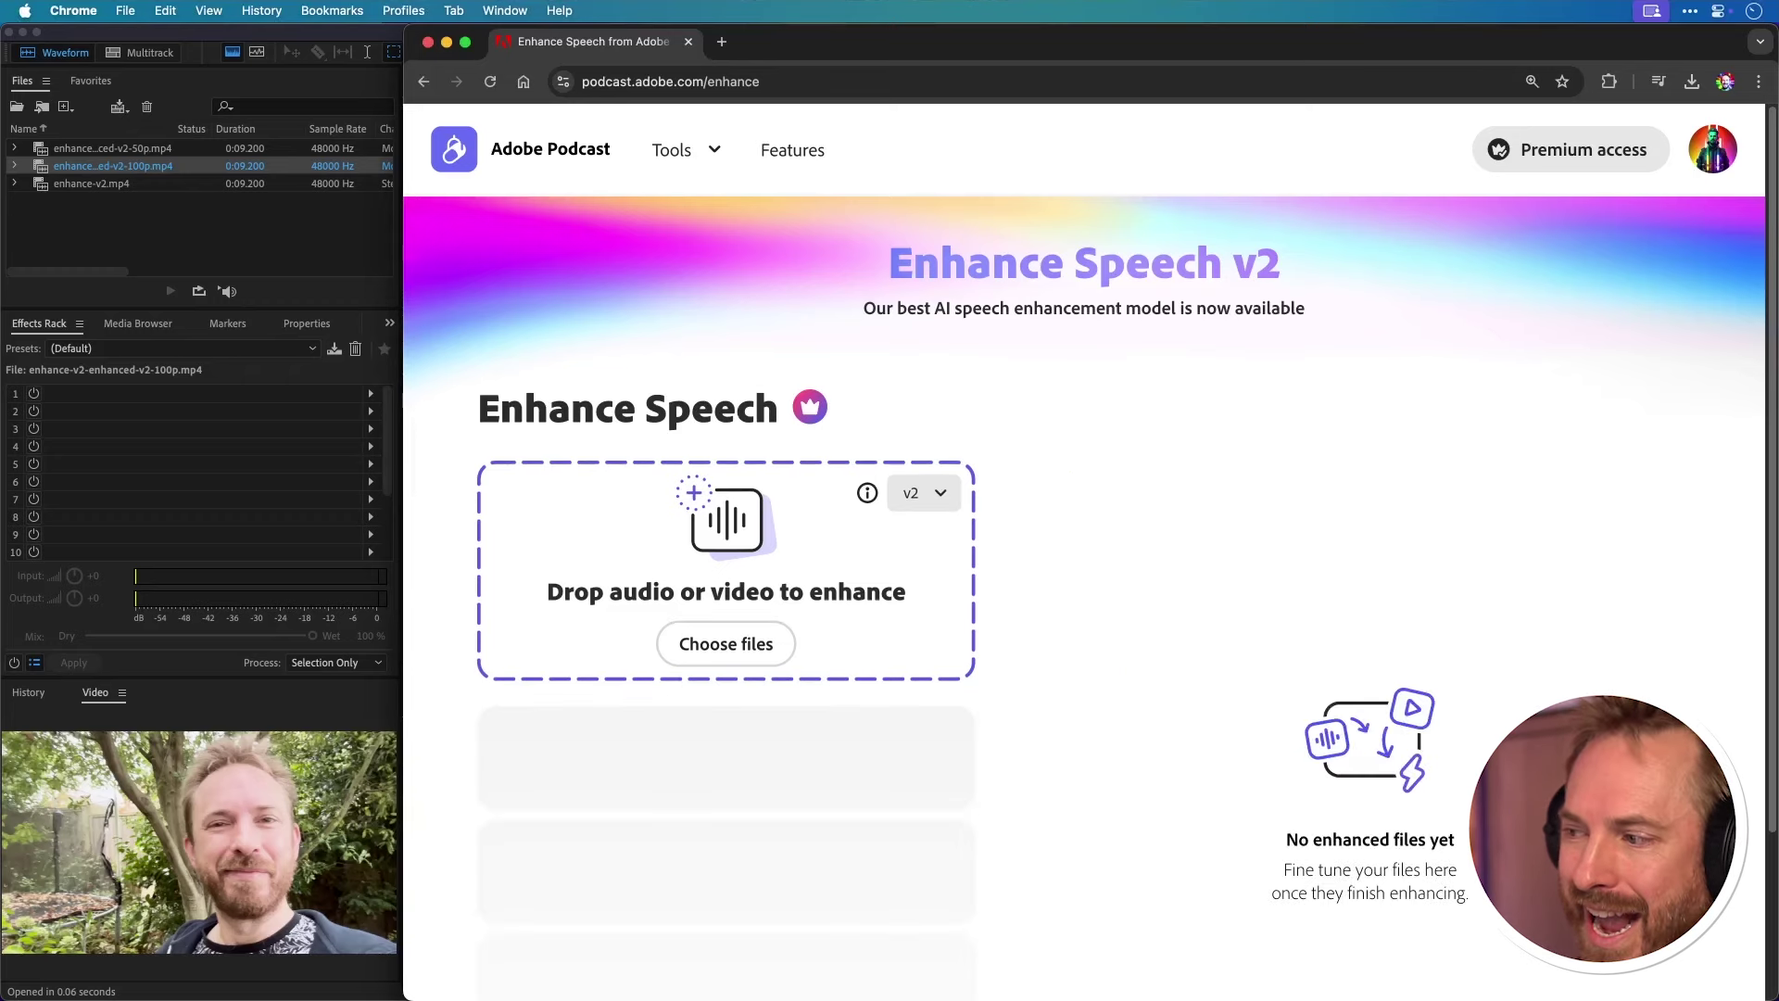
left_click_drag(1078, 734, 651, 604)
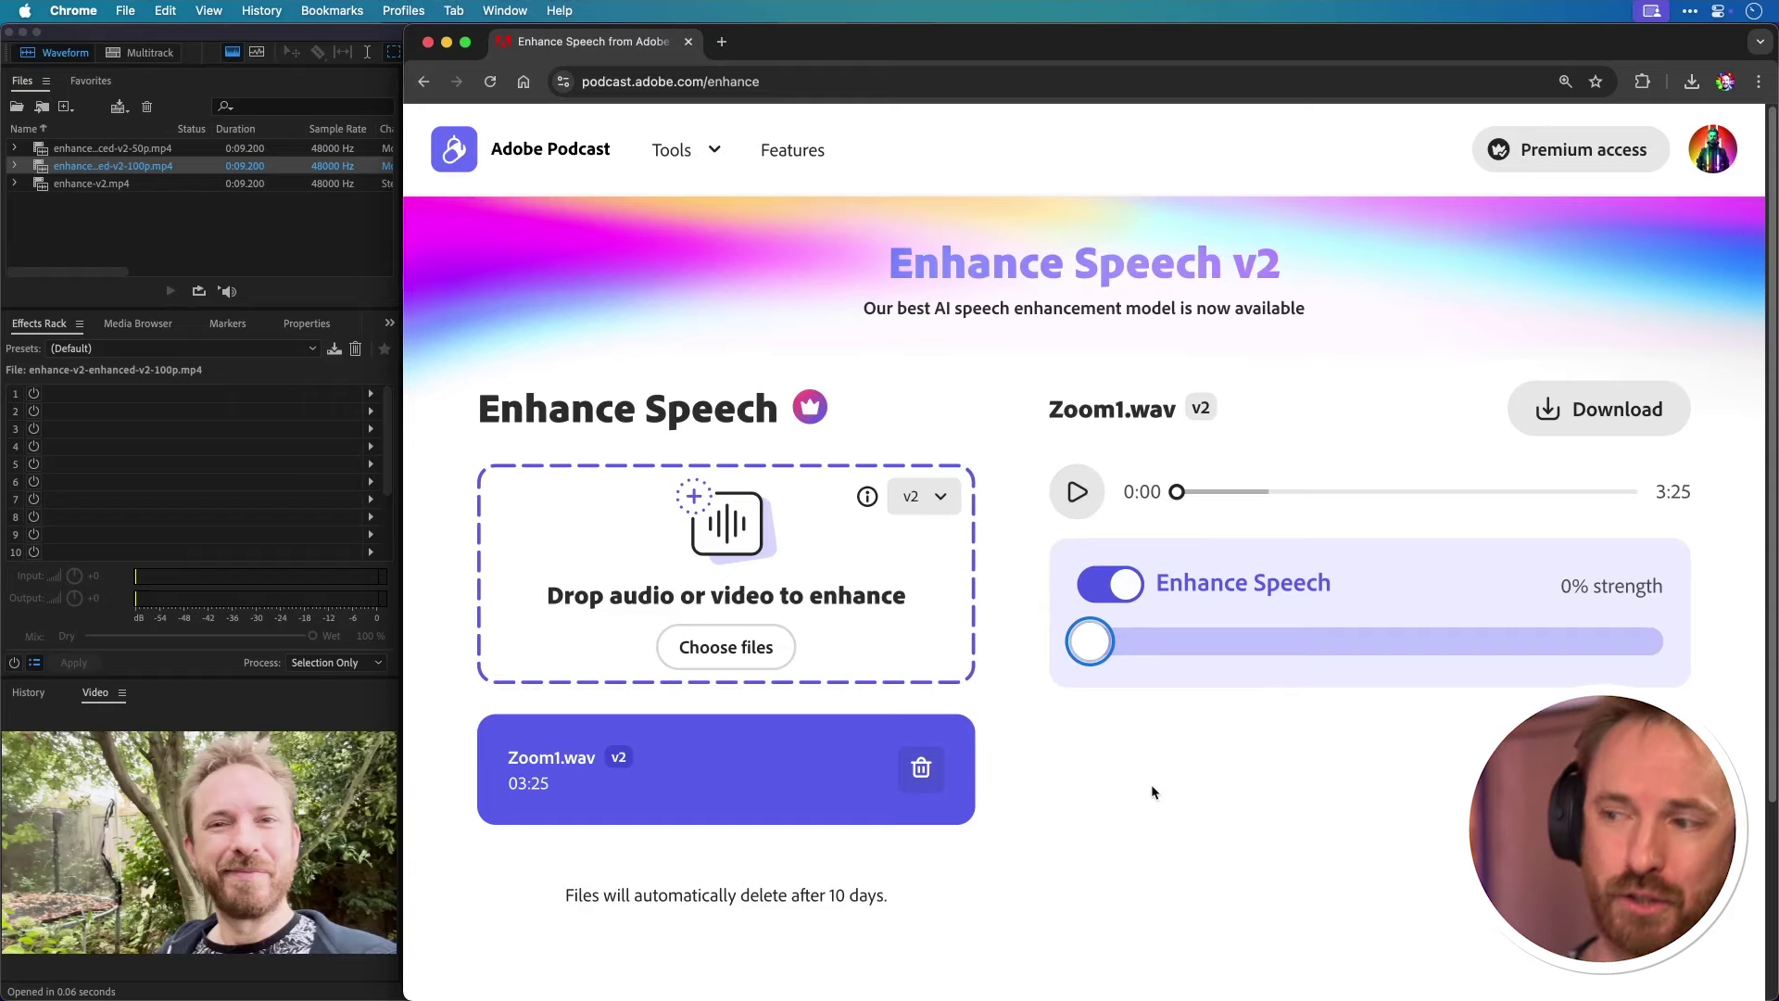
Play Zoom1.wav from the start at 0% Enhance Speech strength and raise the strength to 100% during playback.
left_click(1079, 512)
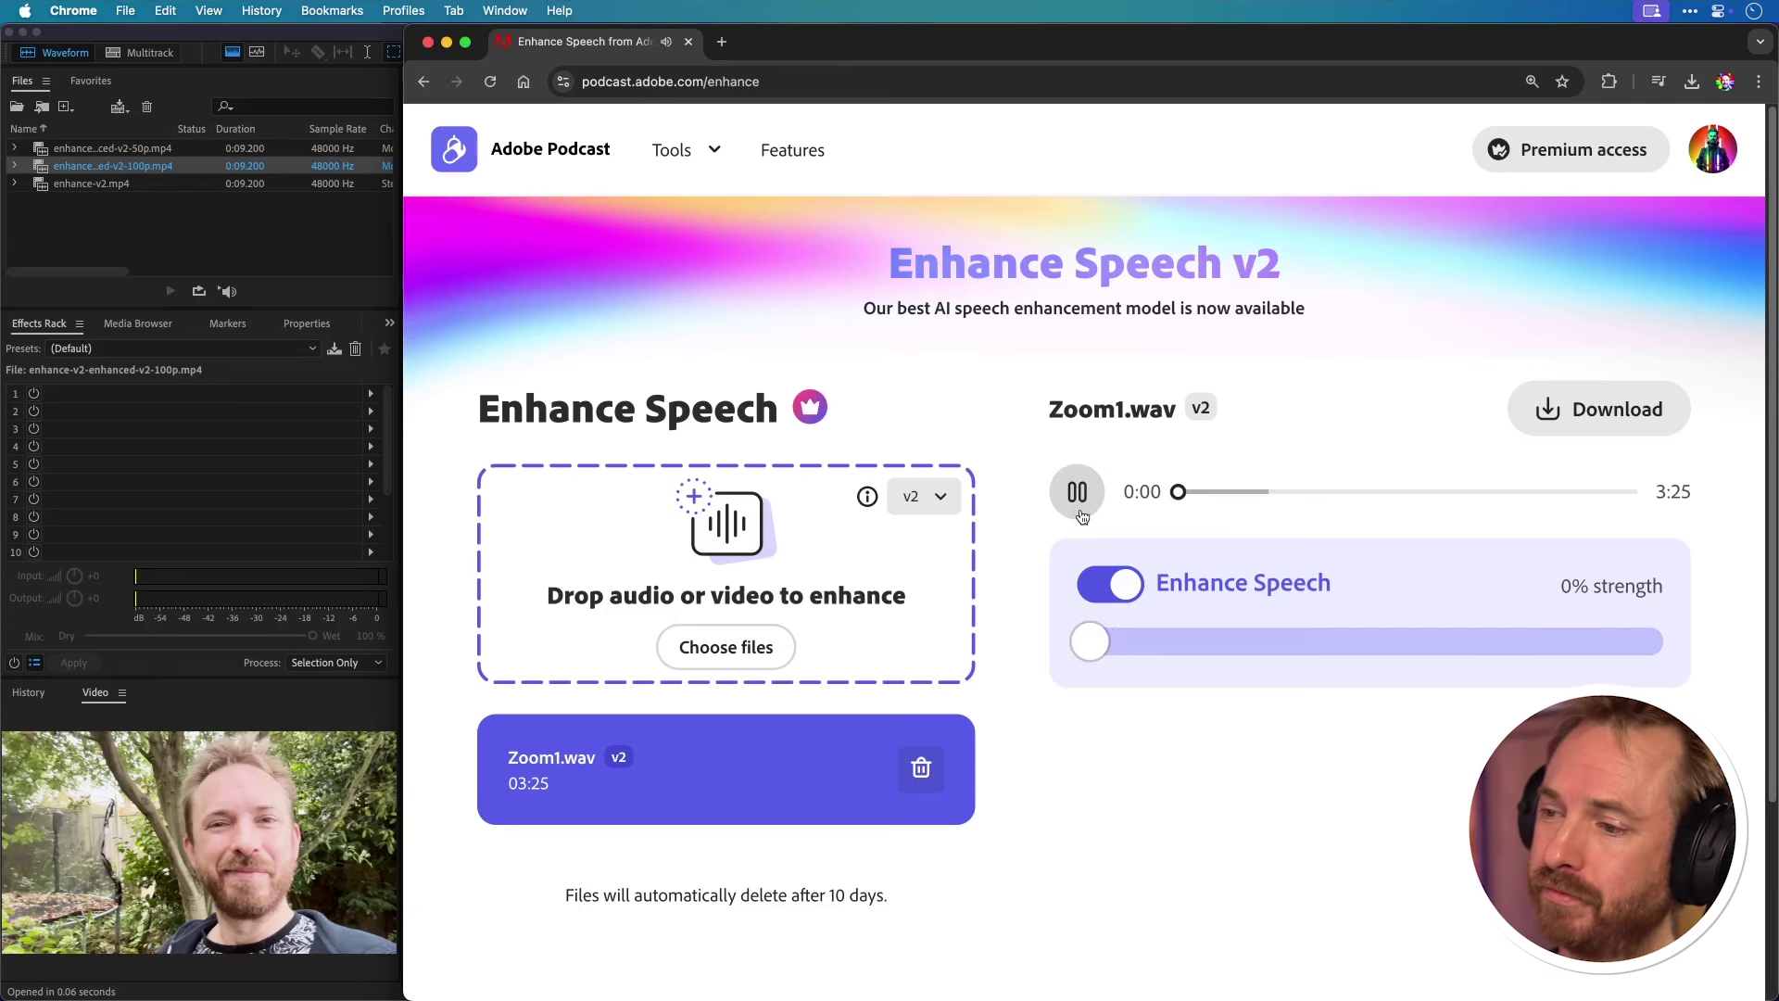
left_click_drag(1106, 647, 1451, 638)
left_click_drag(1675, 628, 1694, 628)
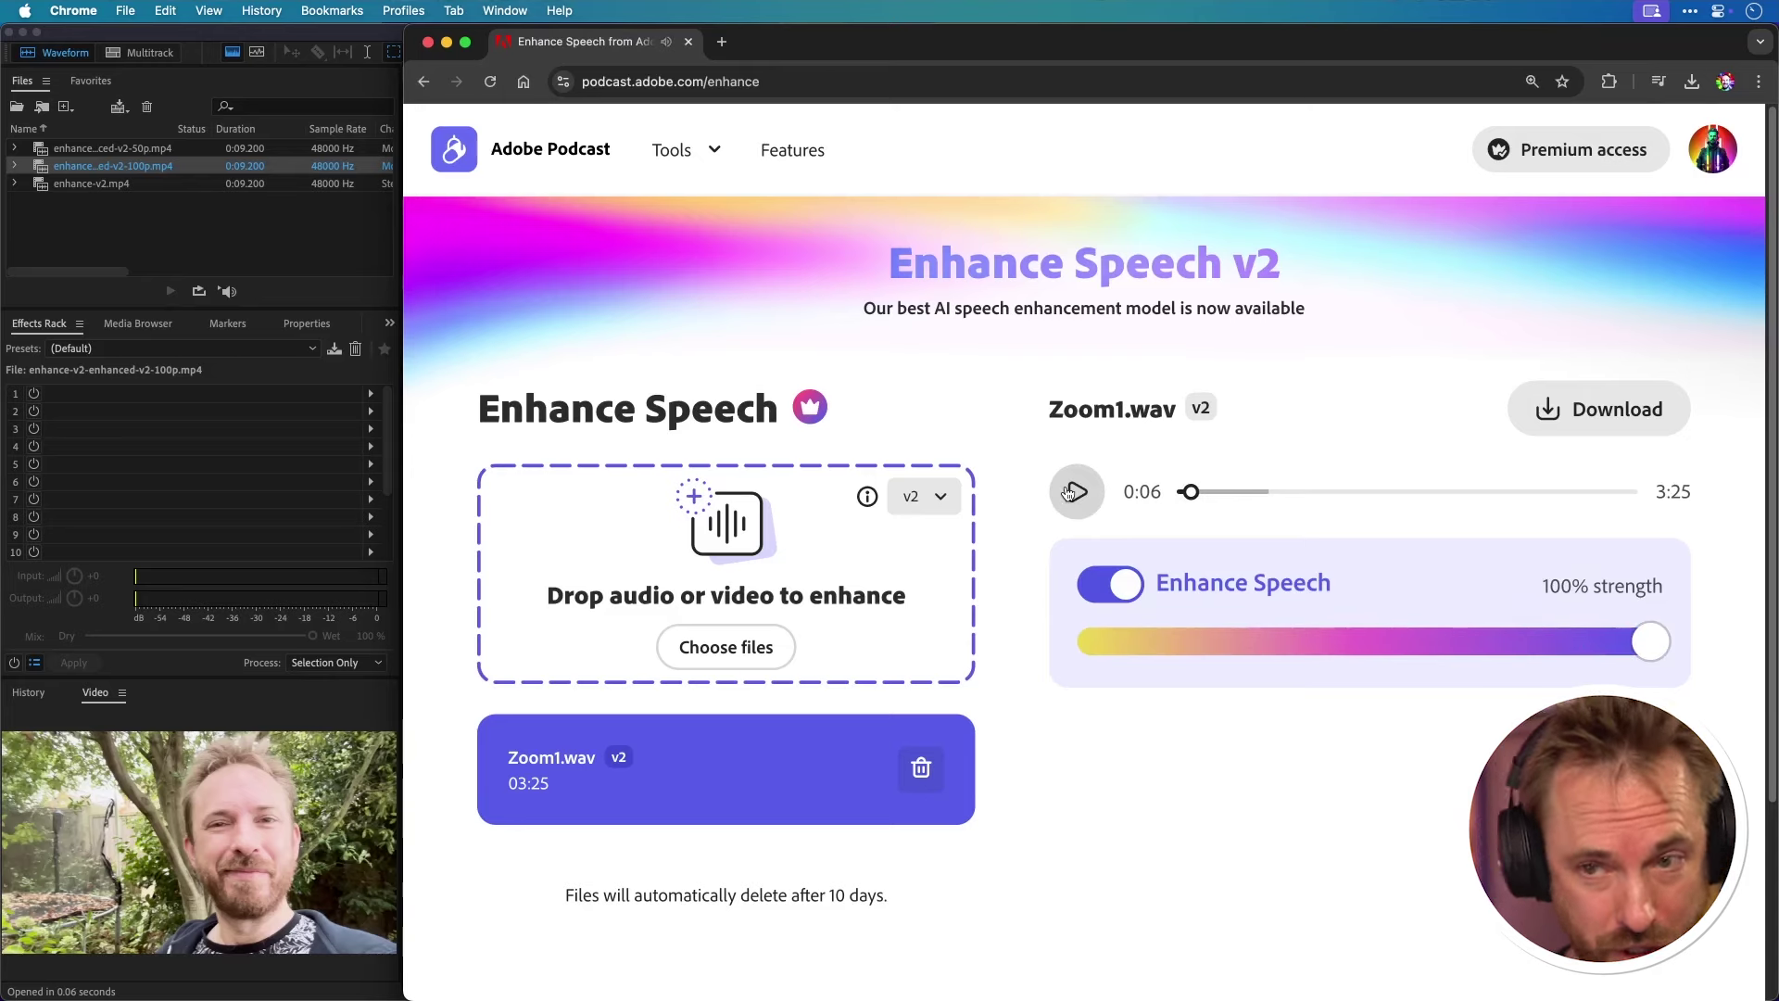
Return the Enhance Speech strength to 0% and play Zoom1.wav to hear the original audio.
left_click_drag(1143, 648, 1006, 644)
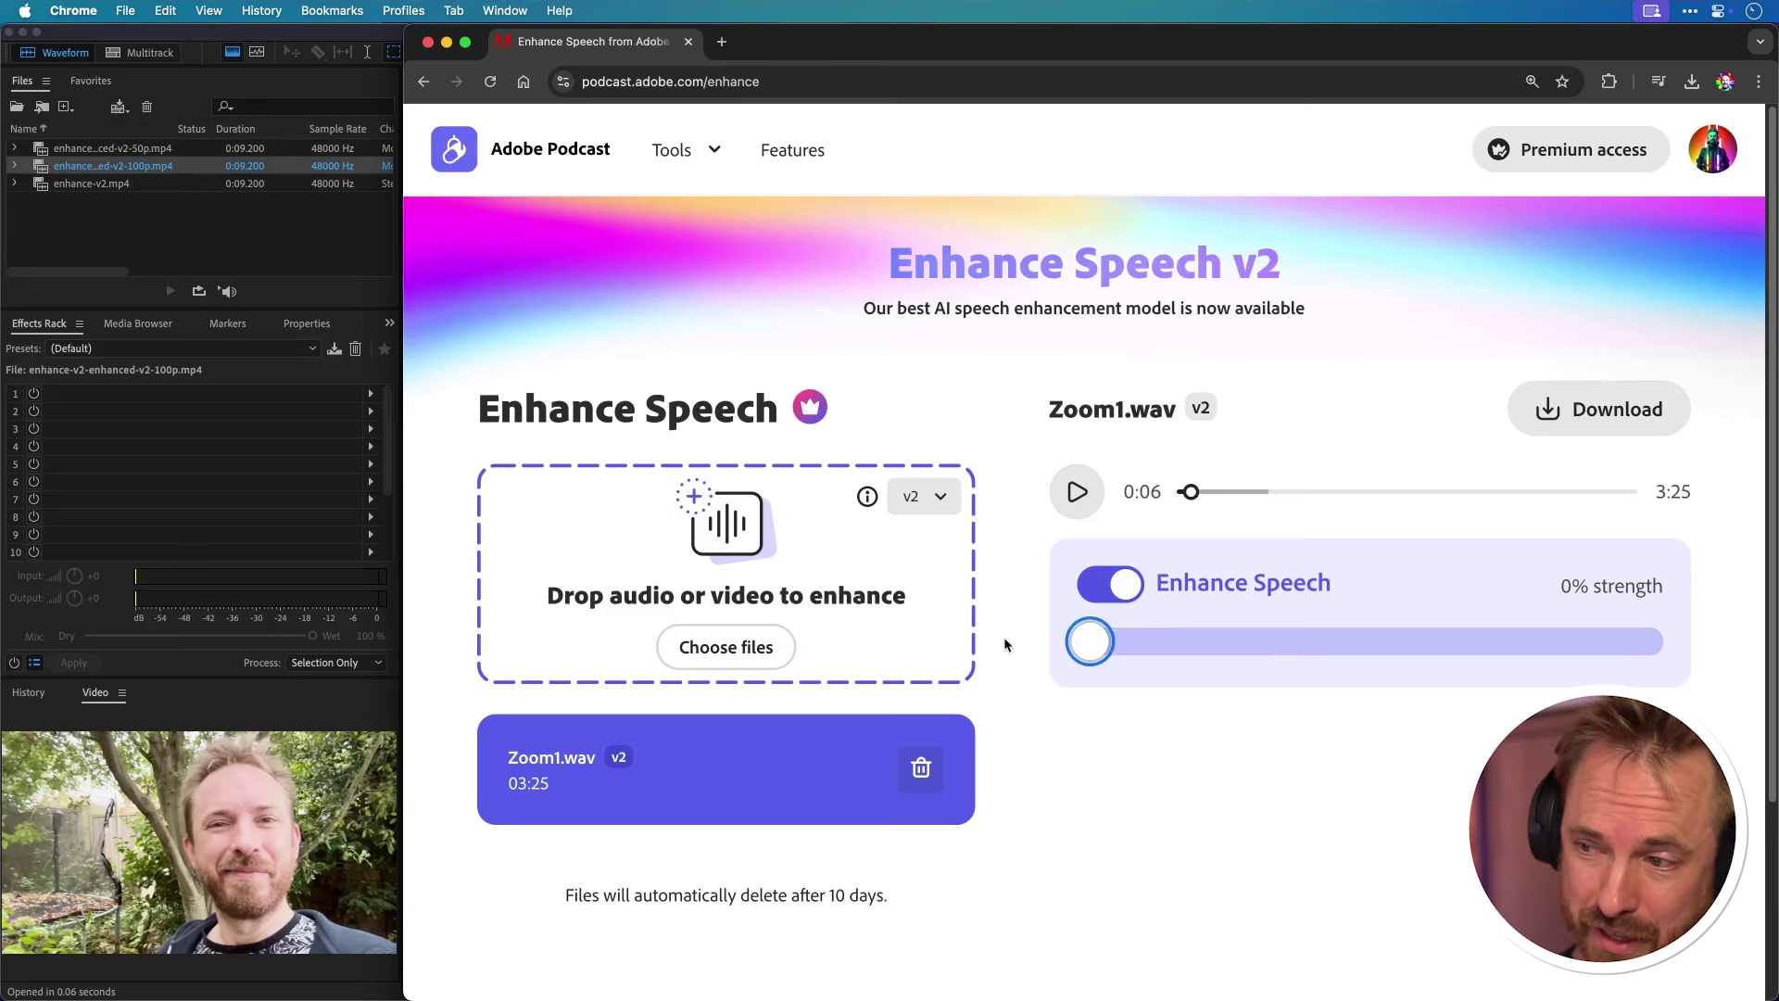
left_click(1052, 491)
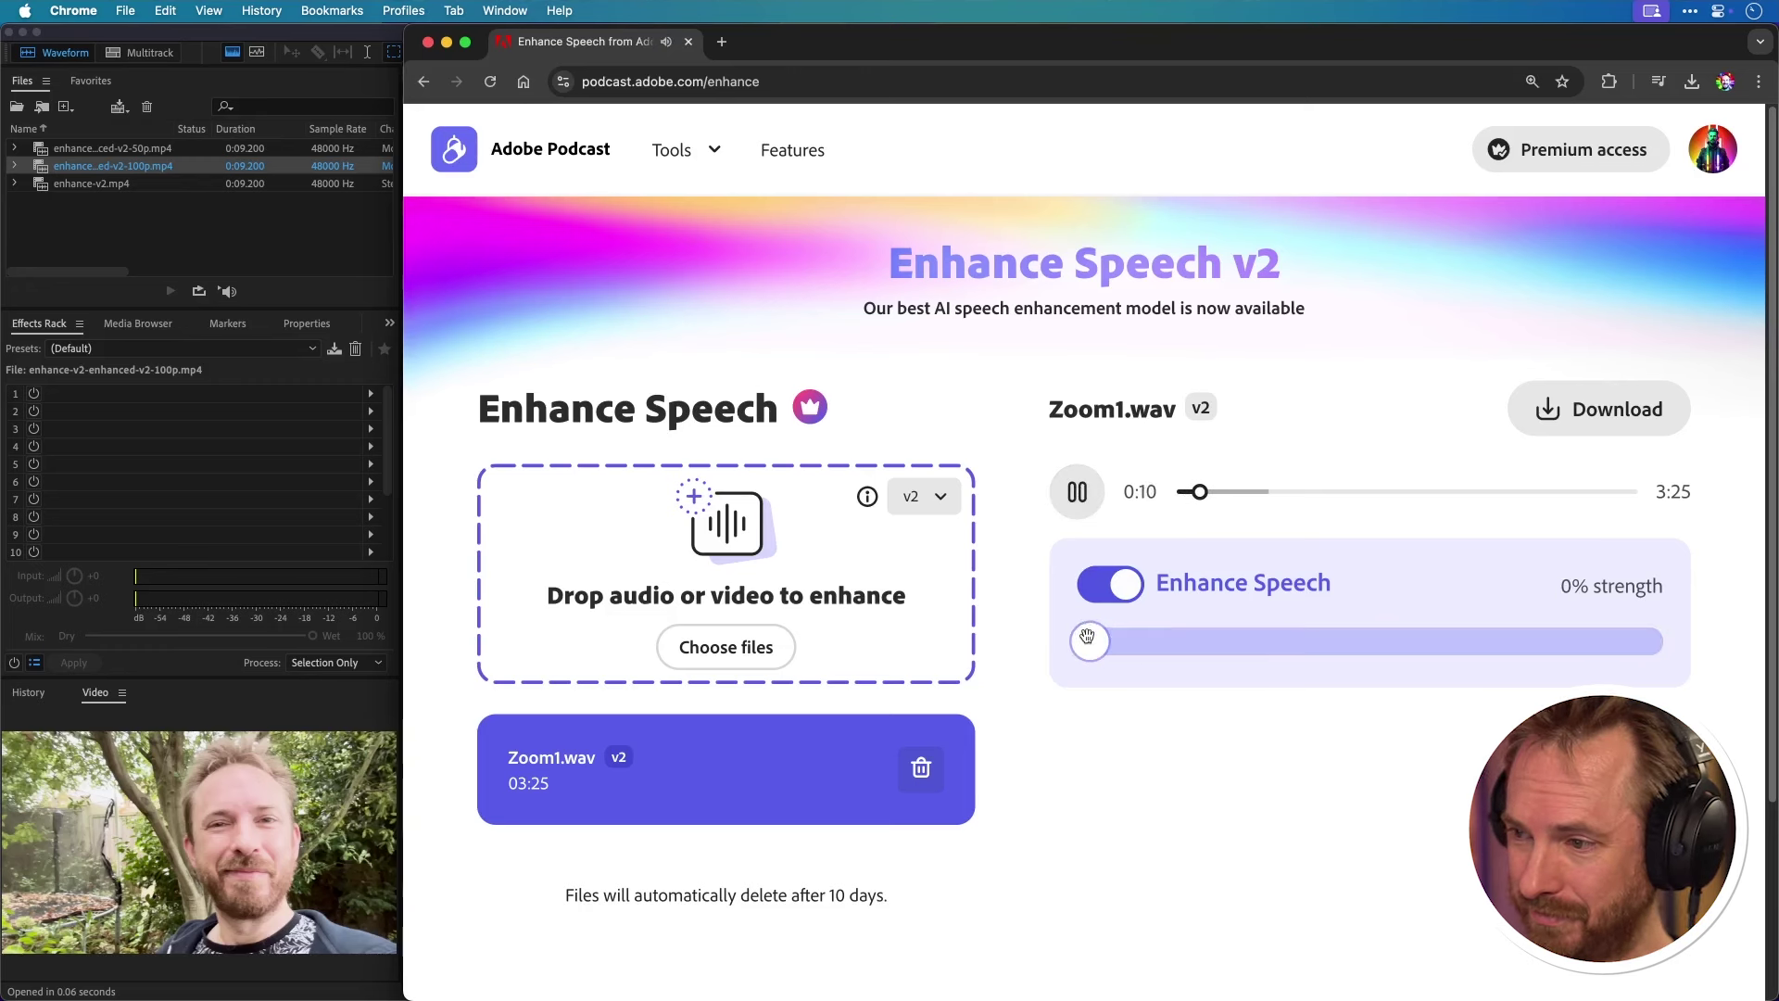
left_click(1072, 503)
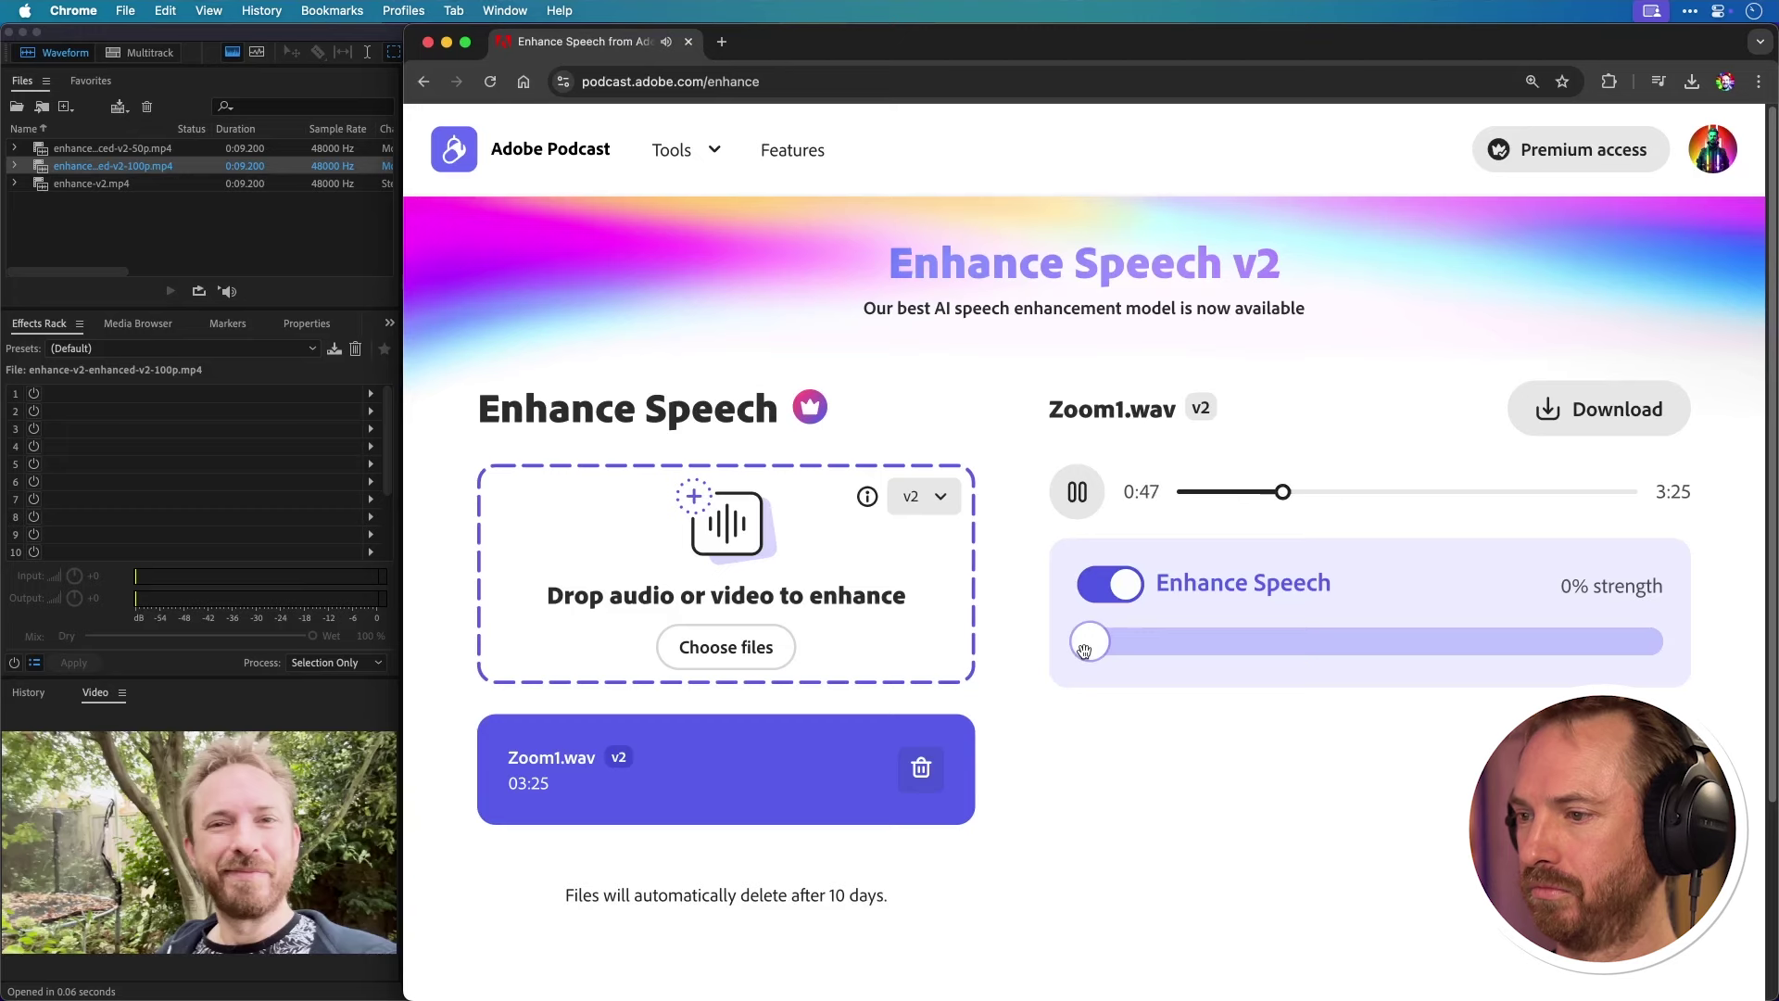
Compare Zoom1.wav during playback by switching the strength to 100%, back to 0%, and up to 100% again.
left_click_drag(1084, 653, 1647, 630)
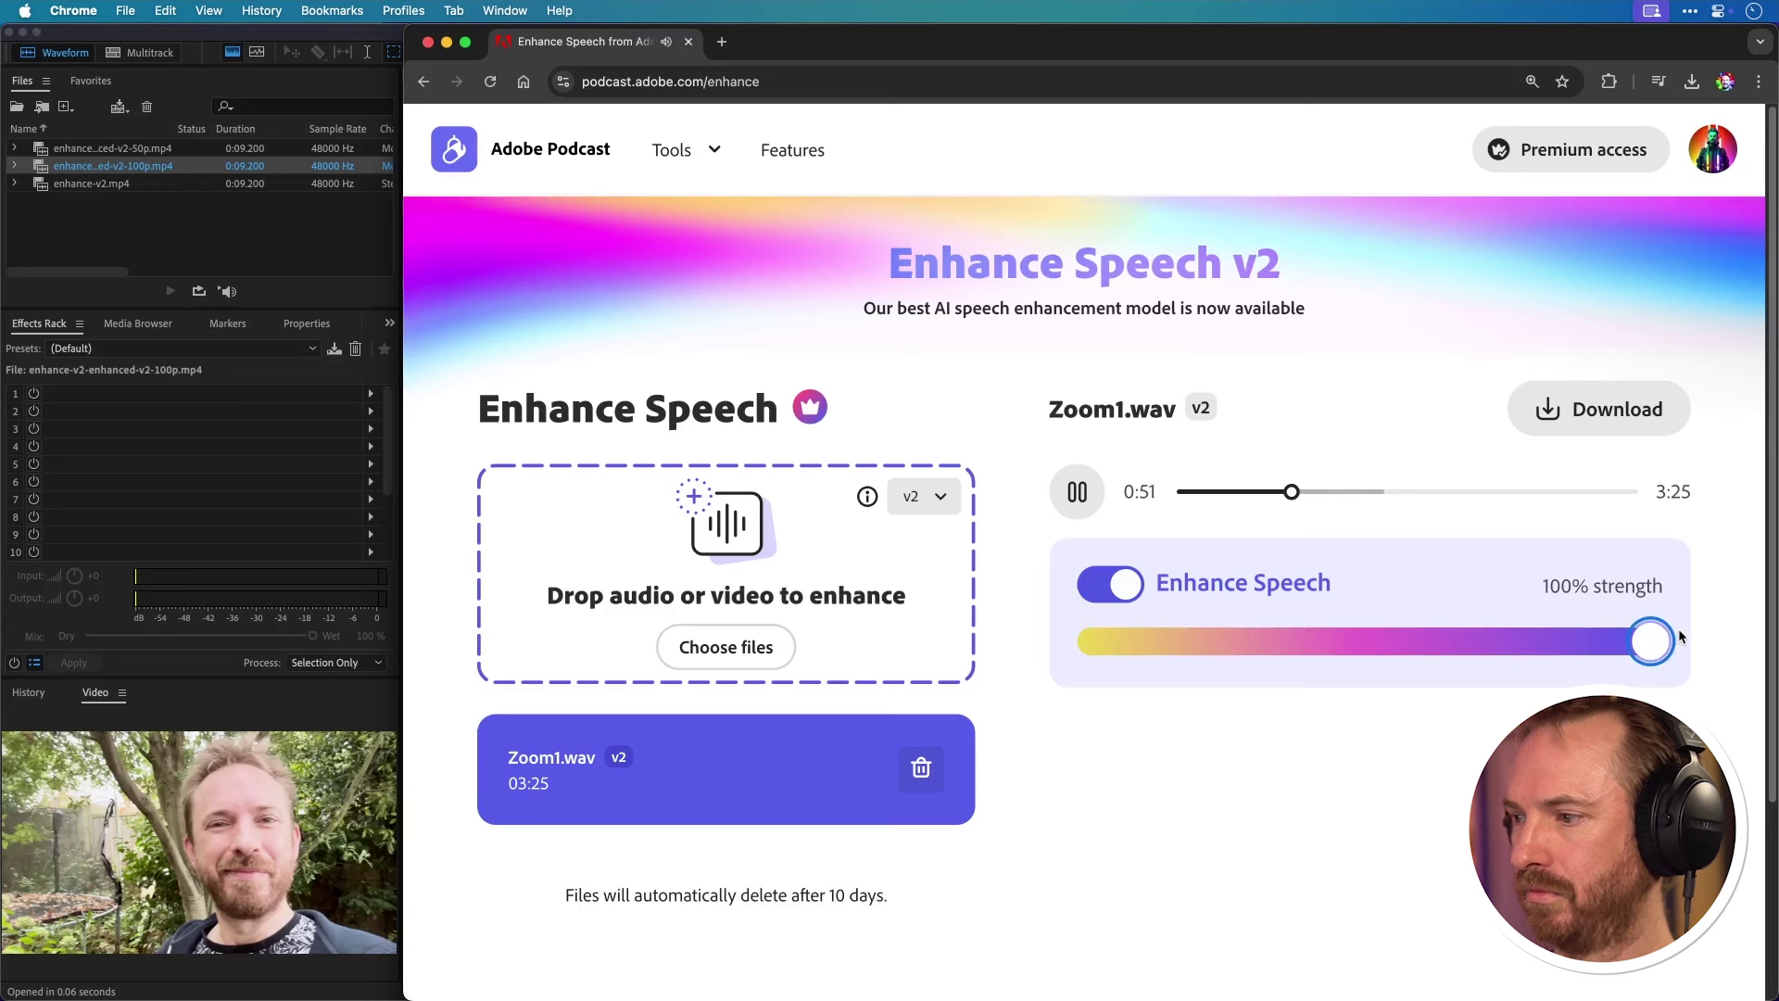
left_click_drag(1677, 628, 1074, 644)
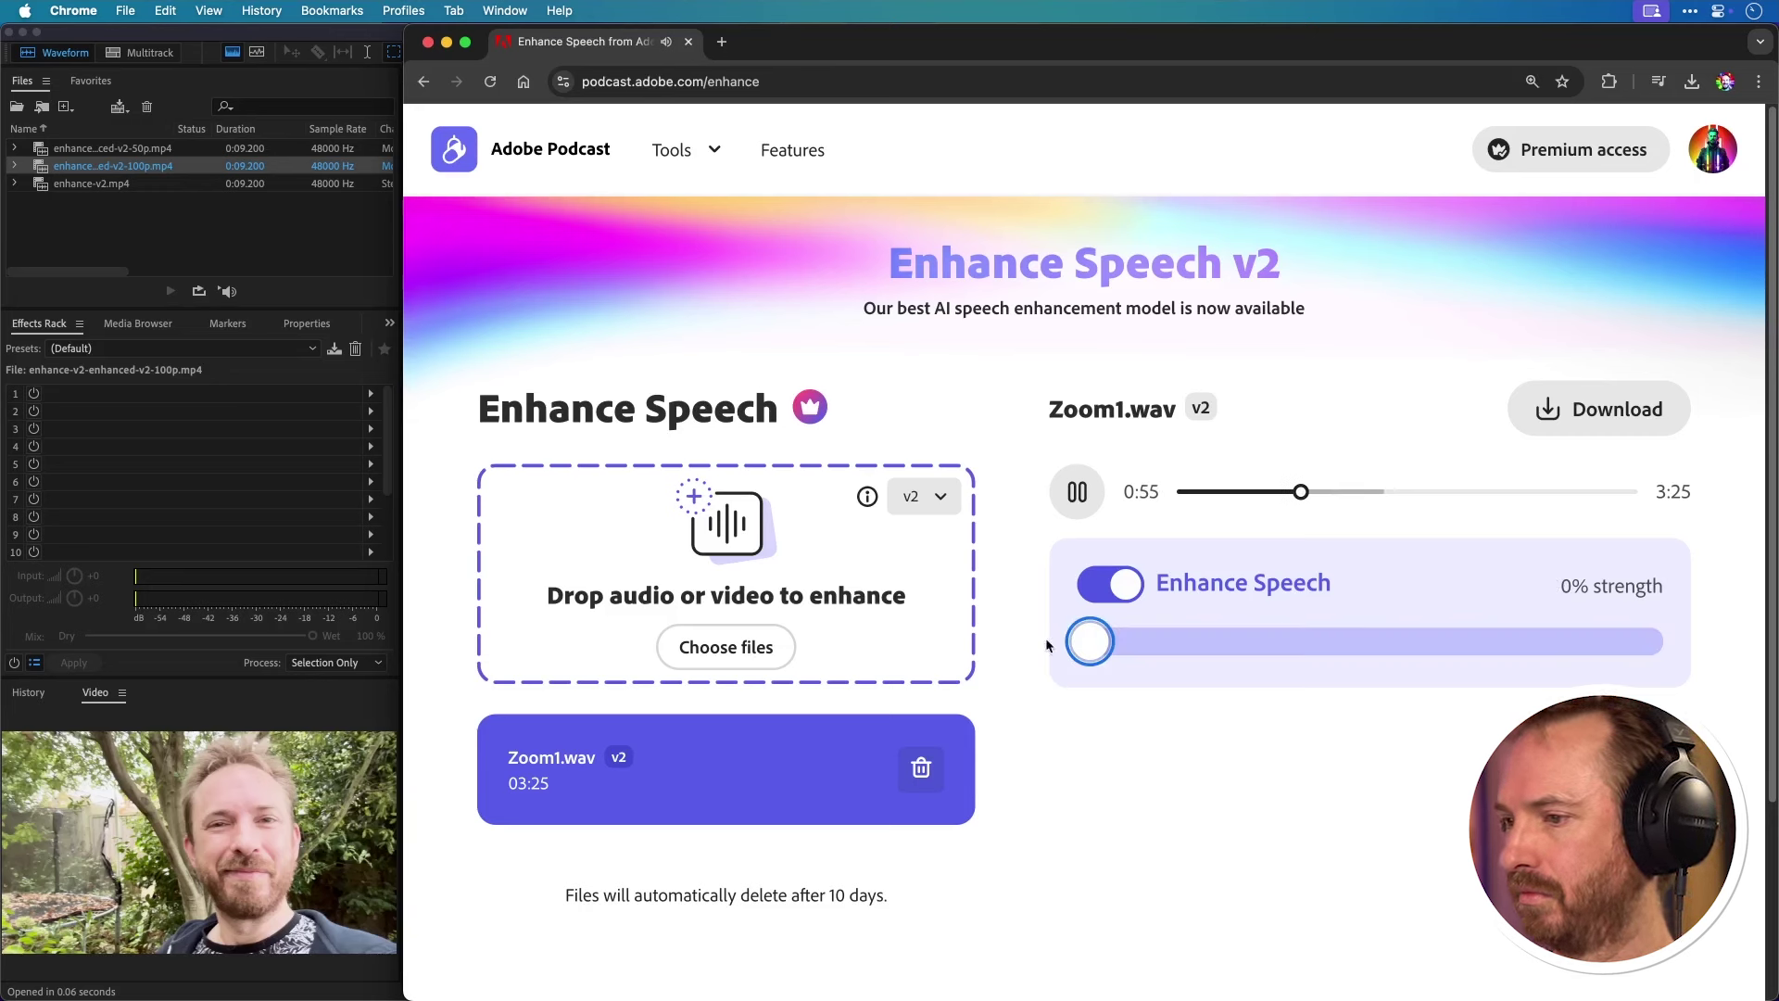
left_click_drag(1079, 639, 1692, 602)
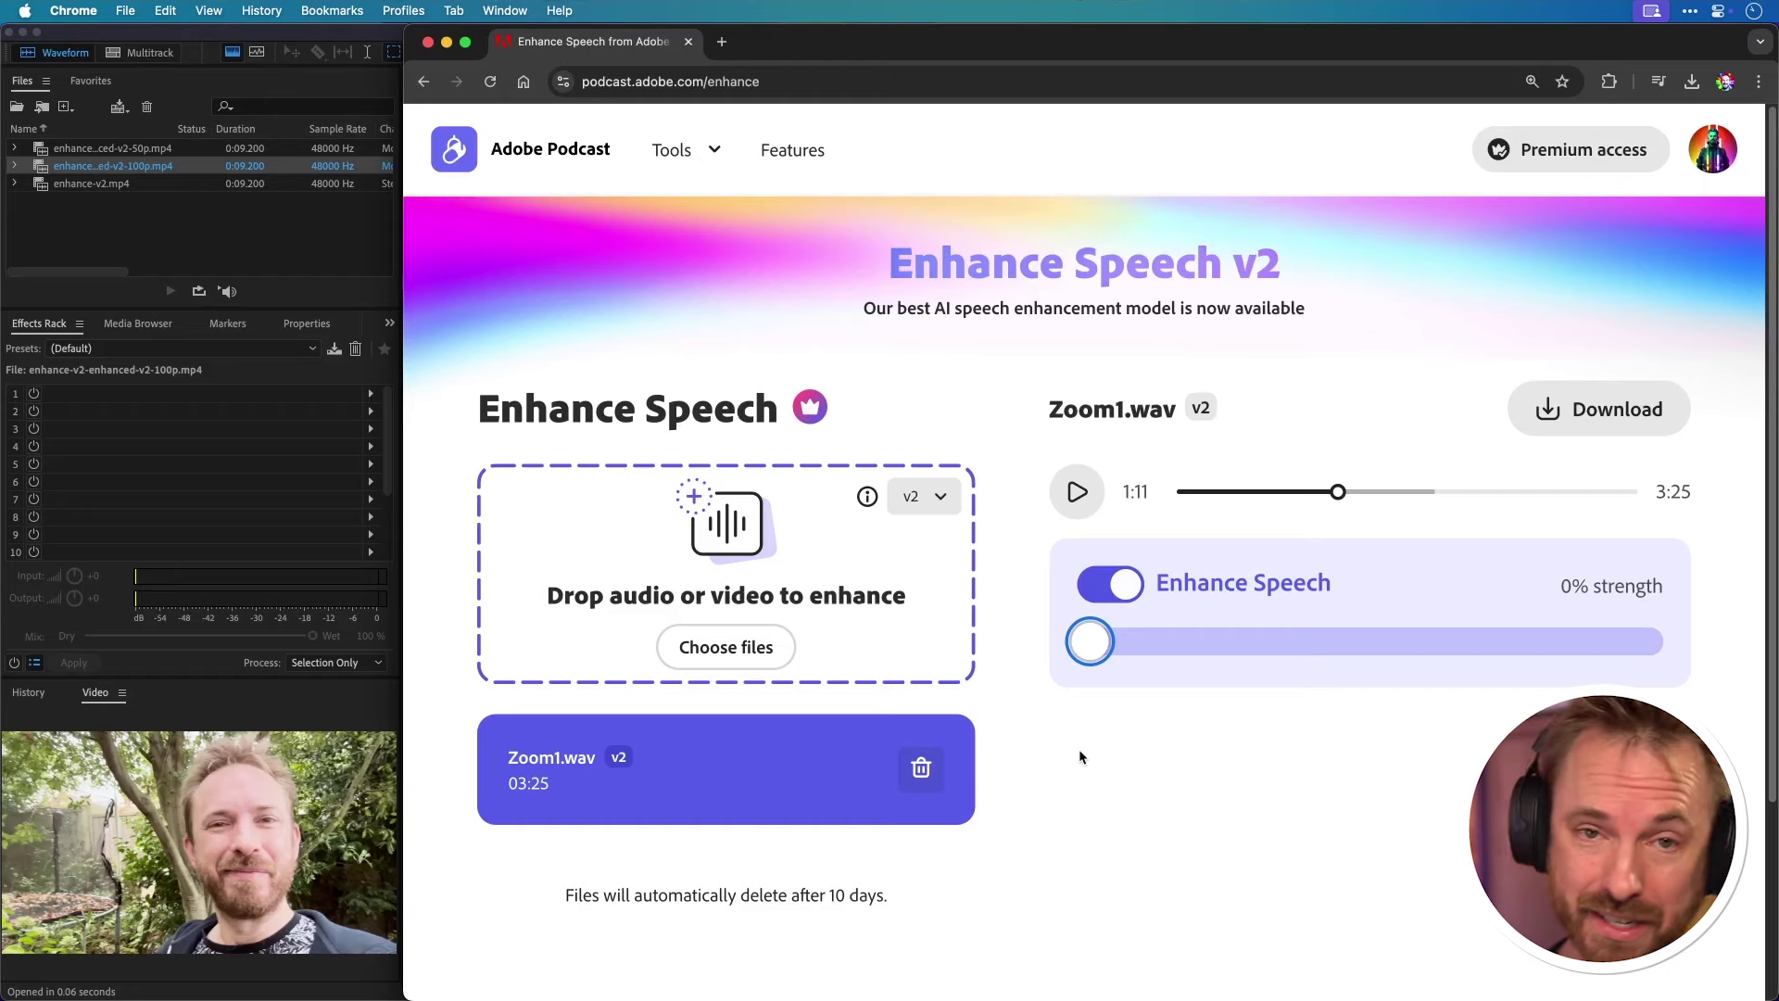
Switch the enhancement model to v1 and upload Zoom1.wav again.
left_click(931, 503)
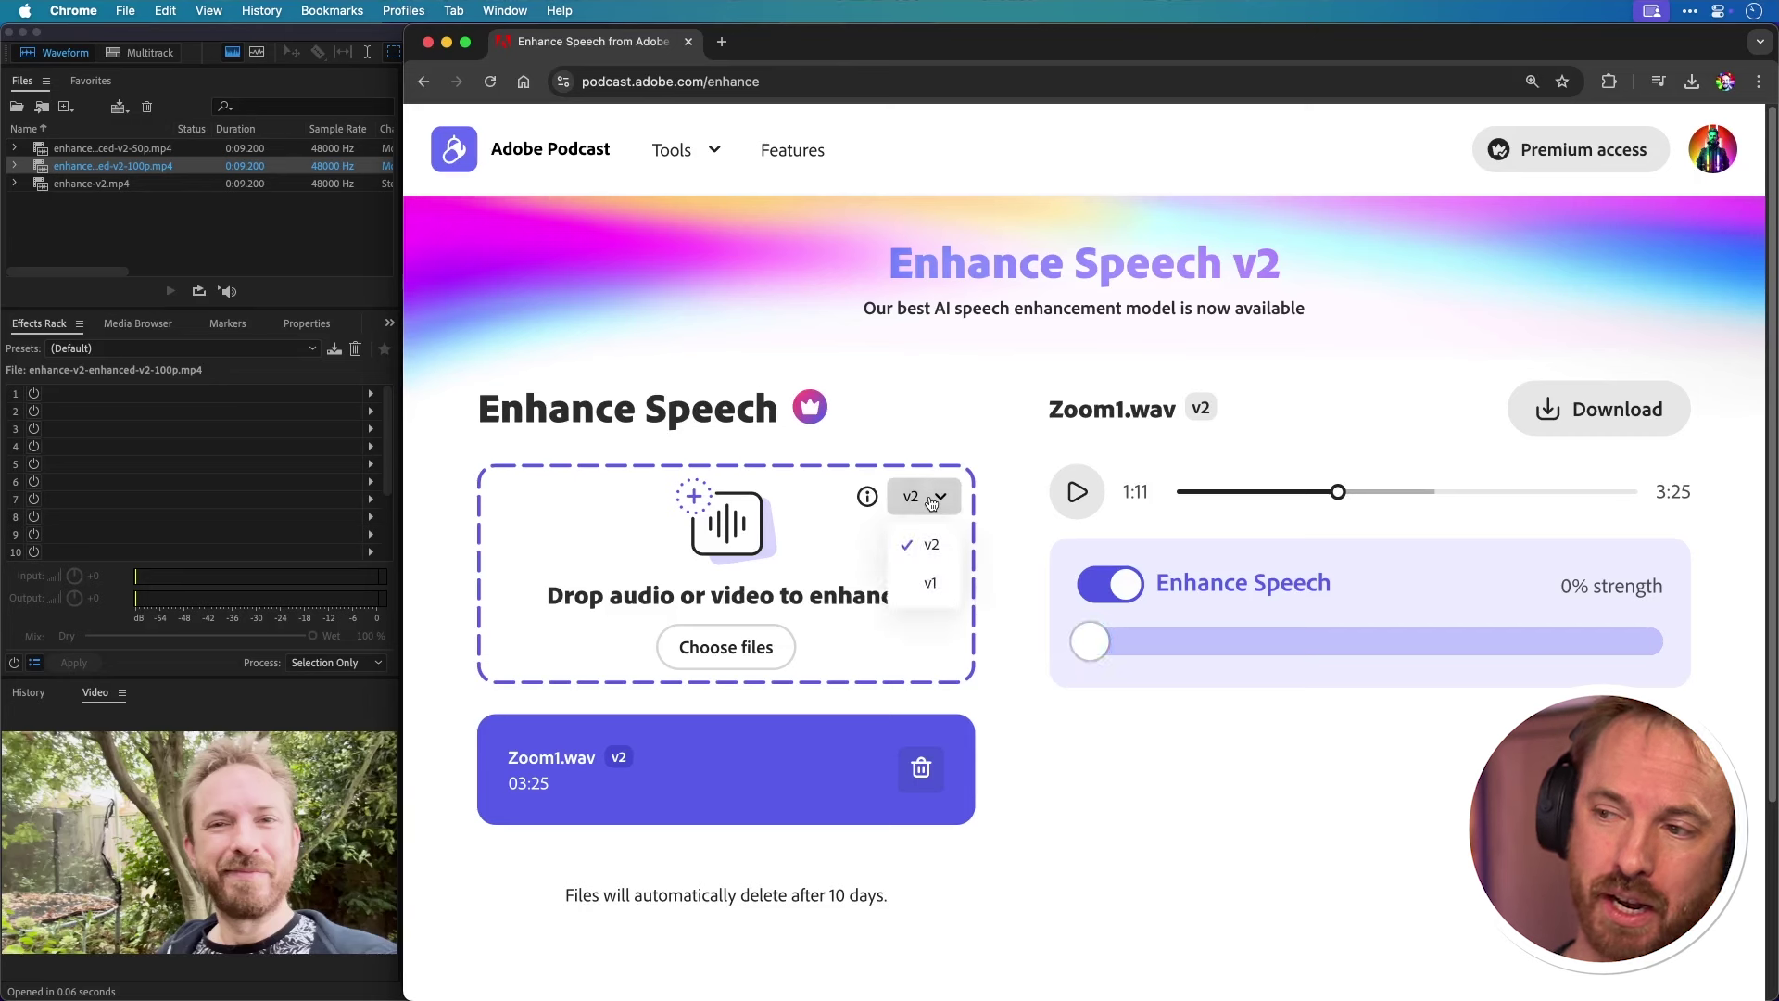
left_click(931, 583)
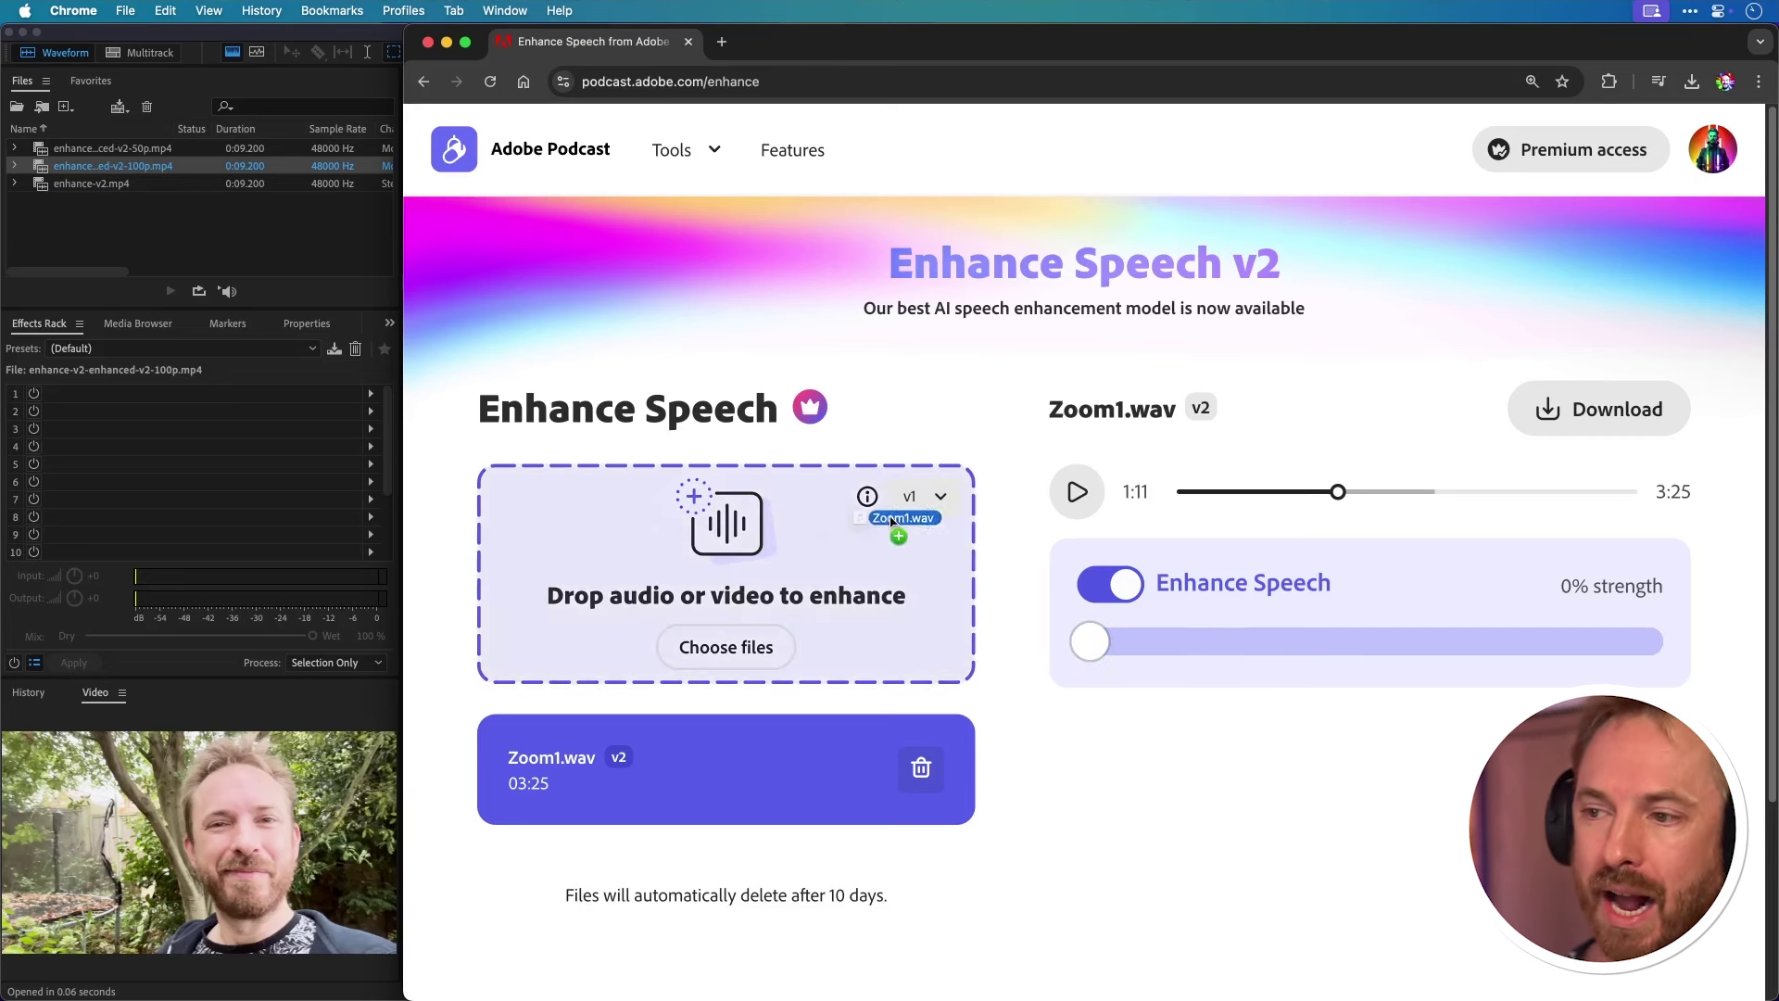
left_click_drag(936, 510, 936, 514)
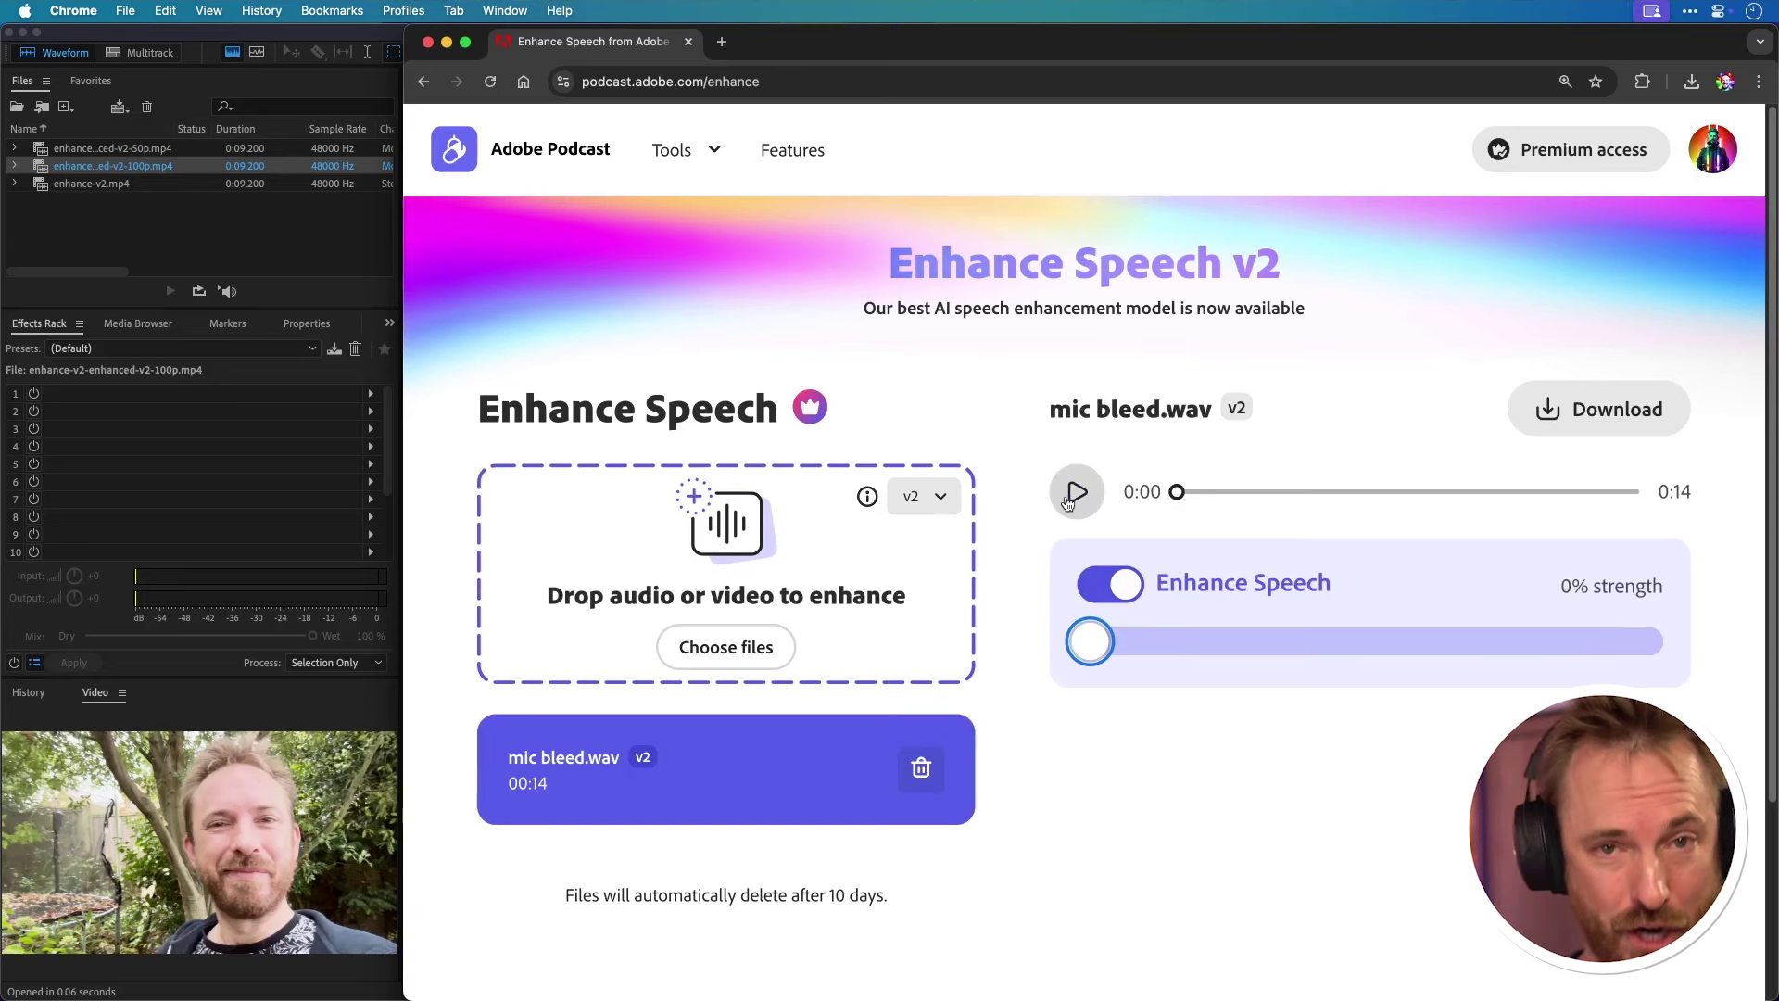
Play mic bleed.wav and compare how it sounds at different Enhance Speech strengths, including 0%.
left_click(1070, 498)
left_click_drag(1108, 648, 947, 604)
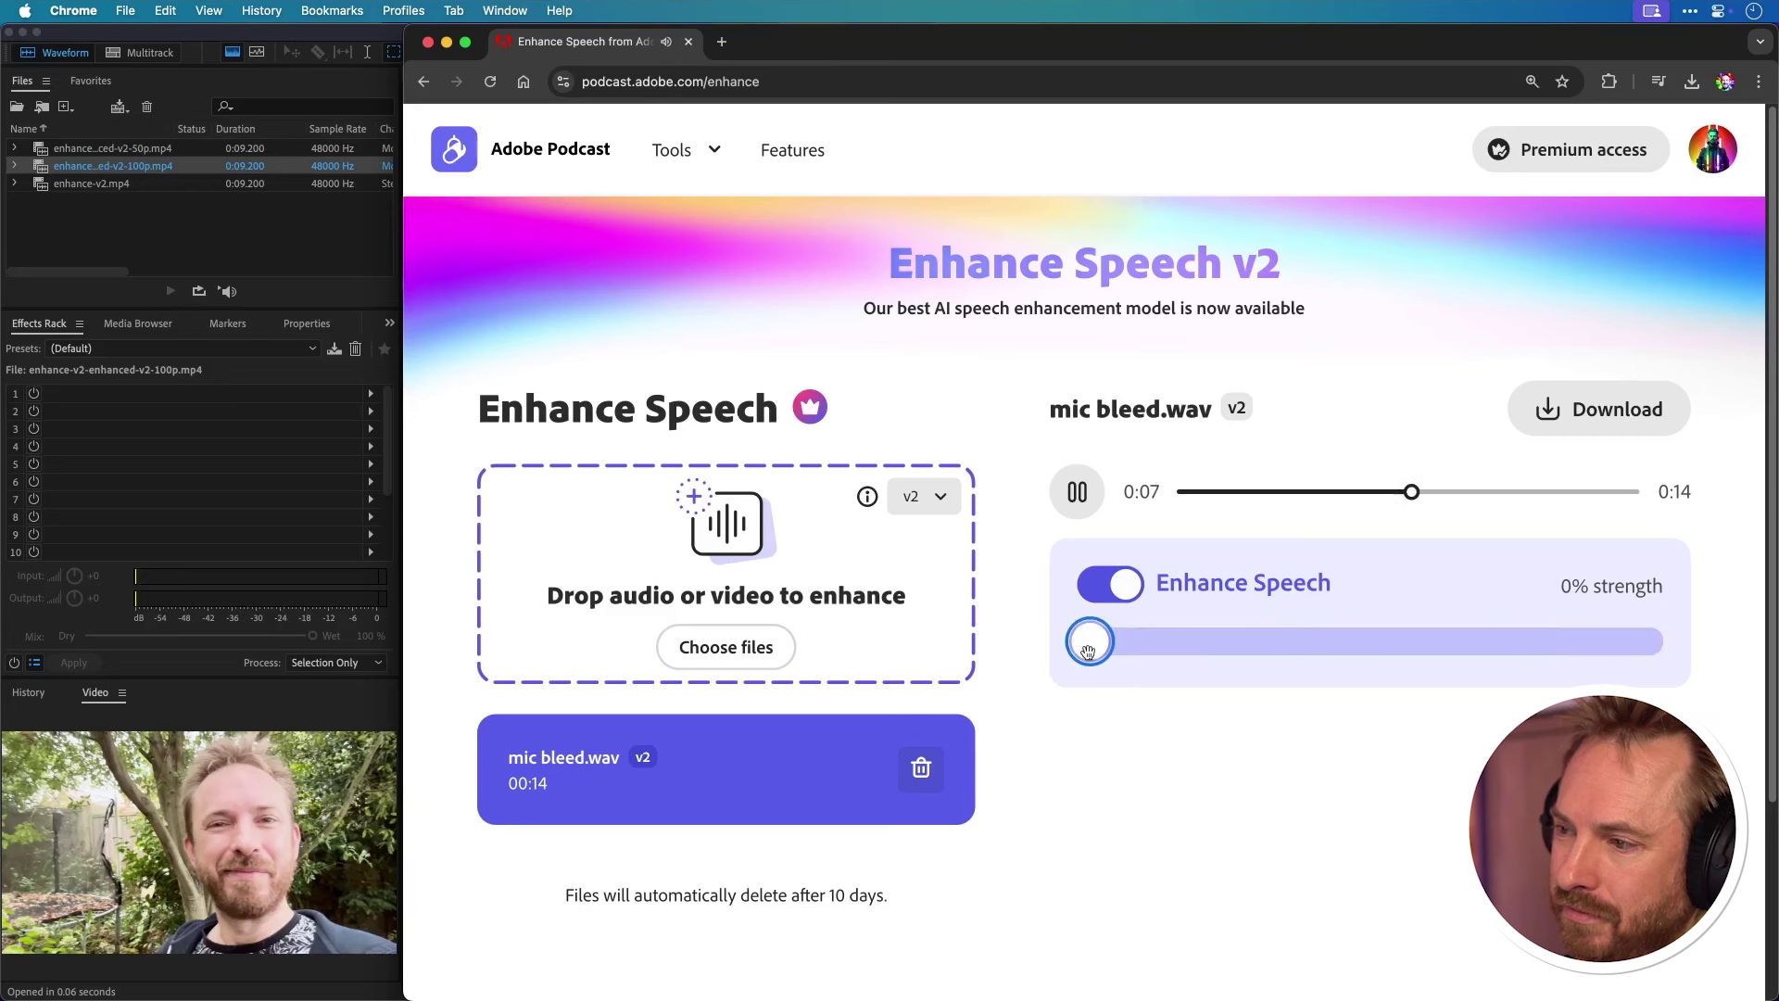
left_click_drag(1088, 651, 1041, 606)
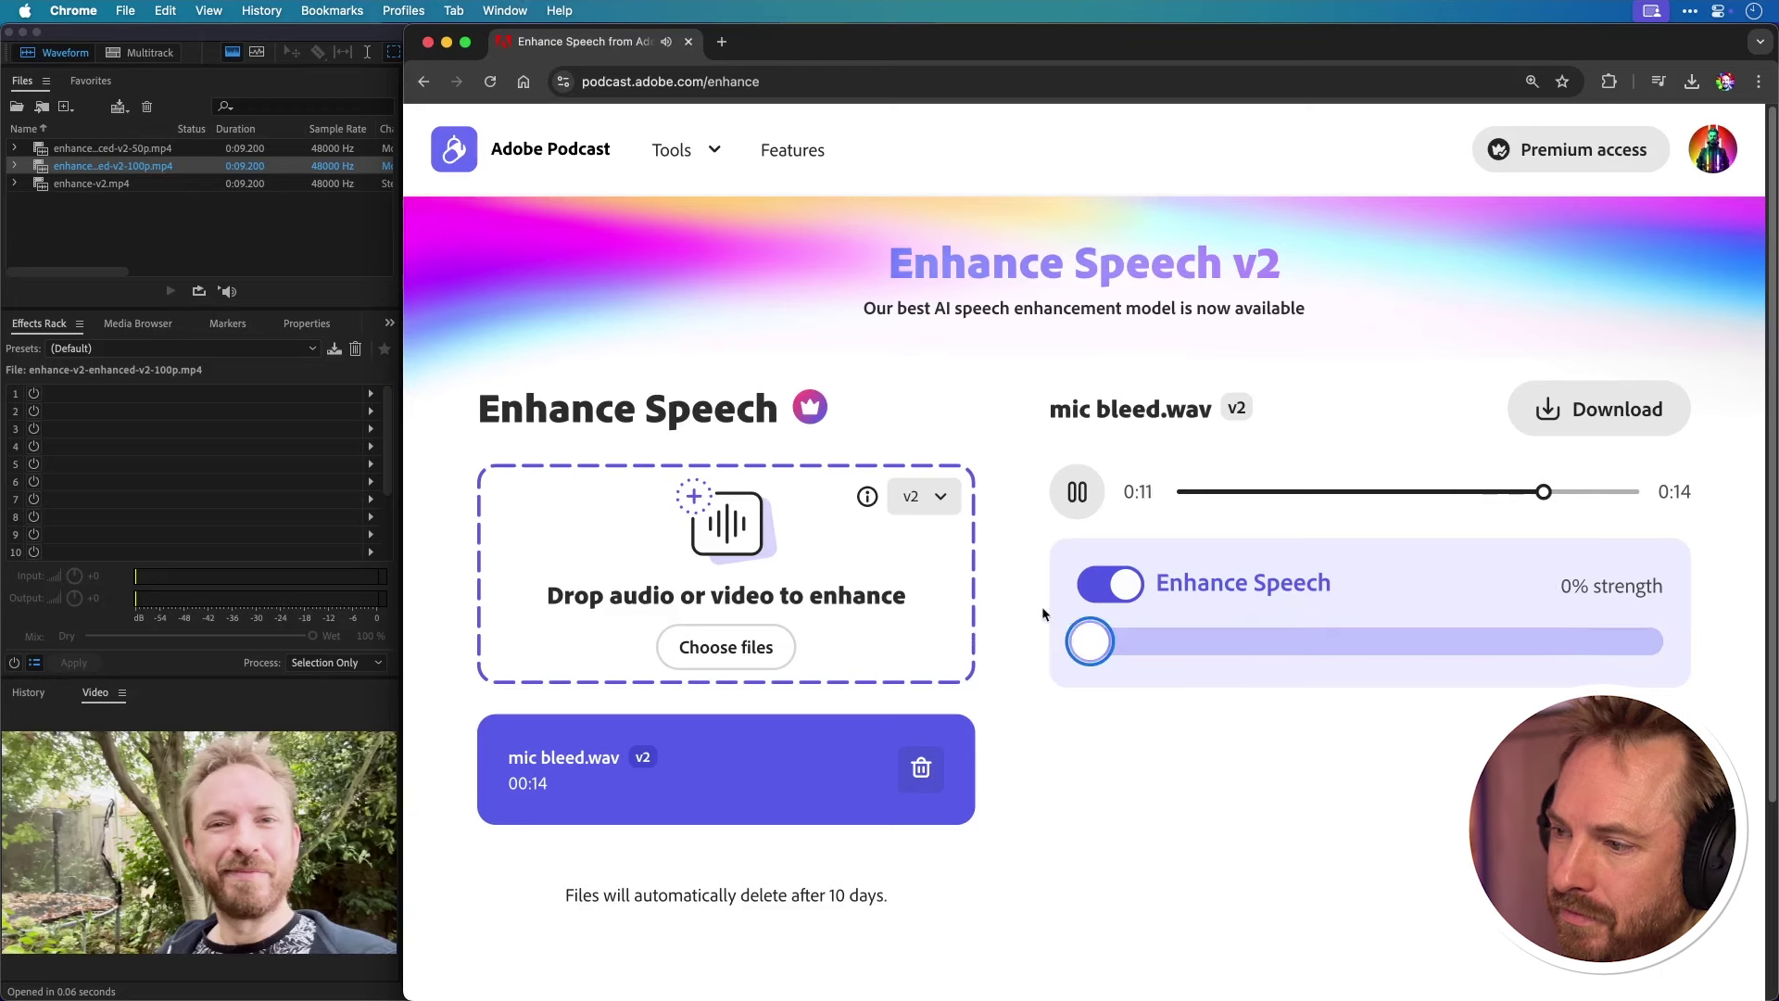
key("End")
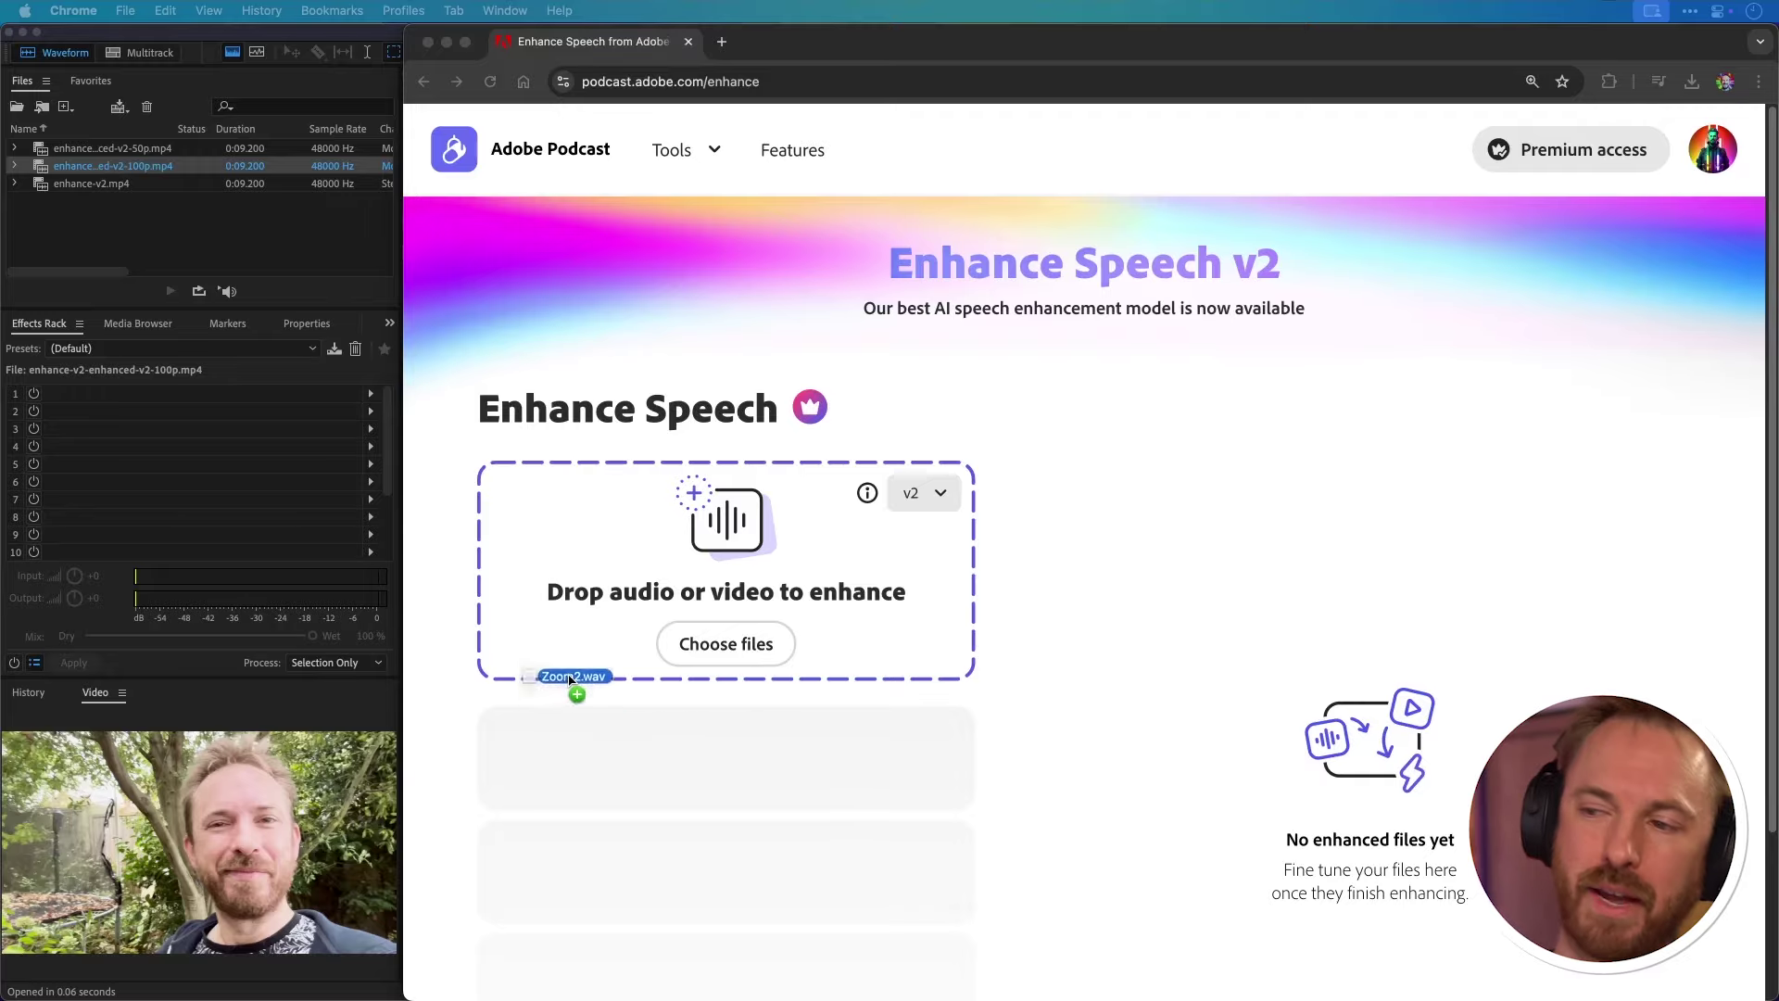
Upload Zoom2.wav for enhancement with the v2 model.
left_click_drag(560, 672, 792, 600)
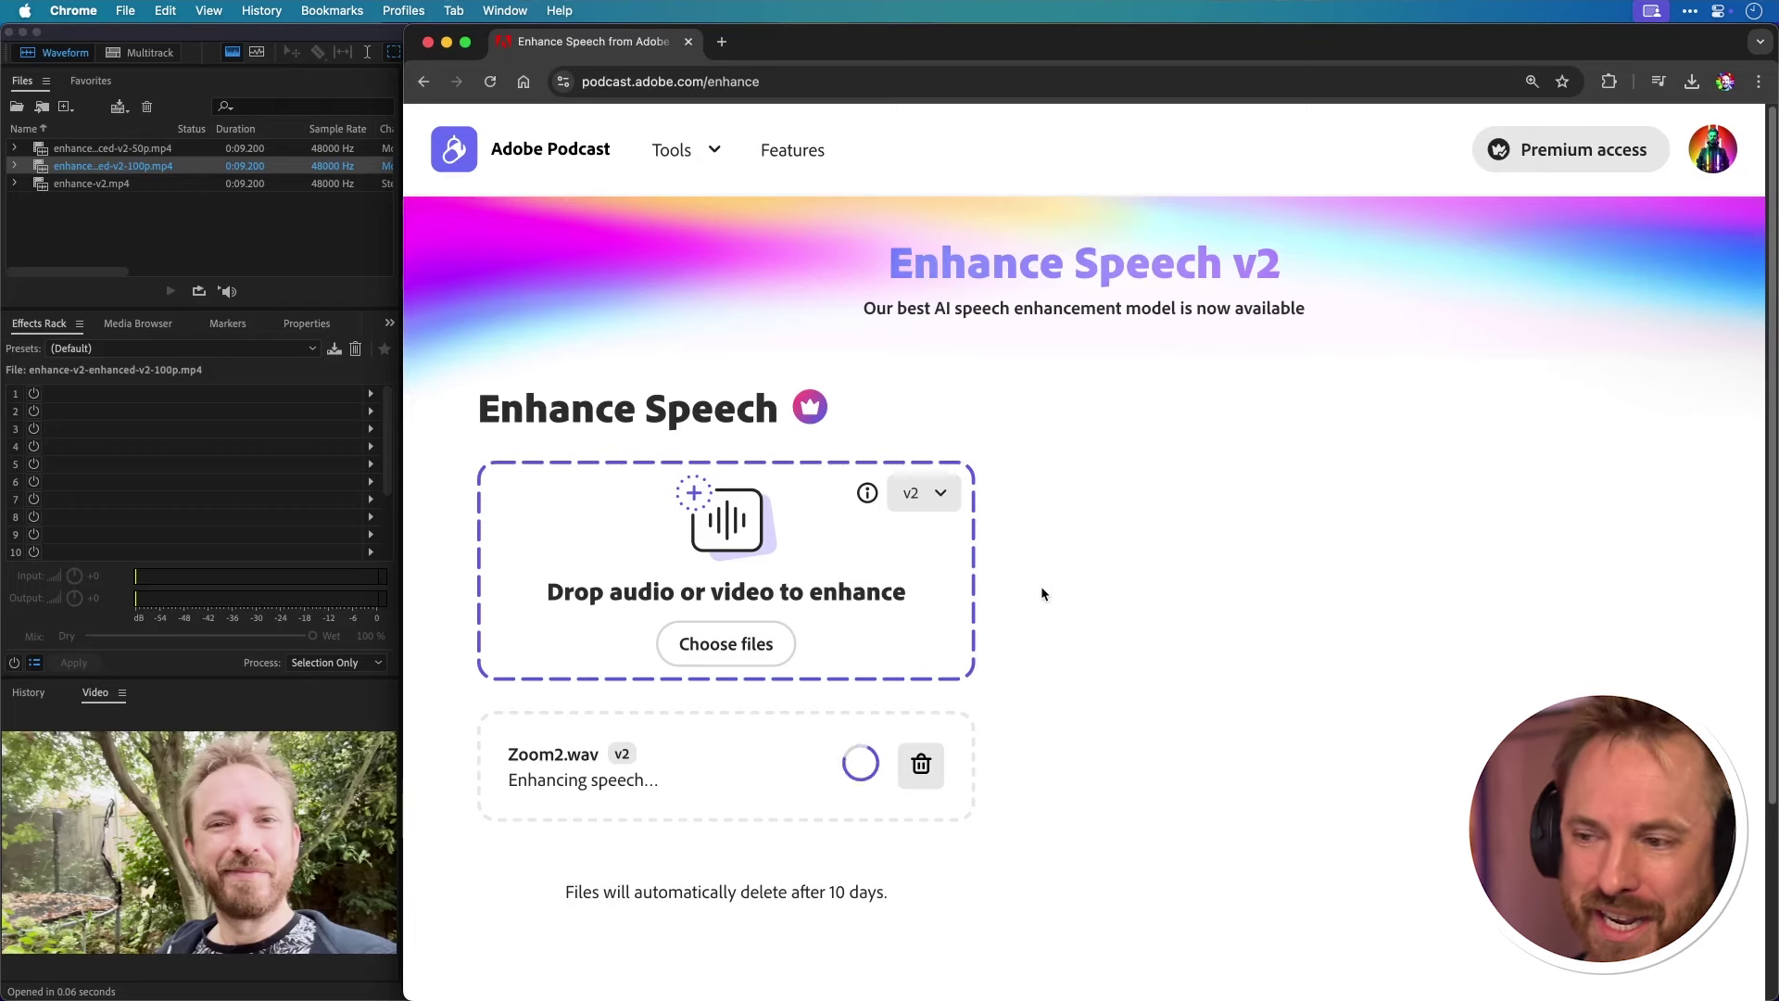
left_click(1062, 637)
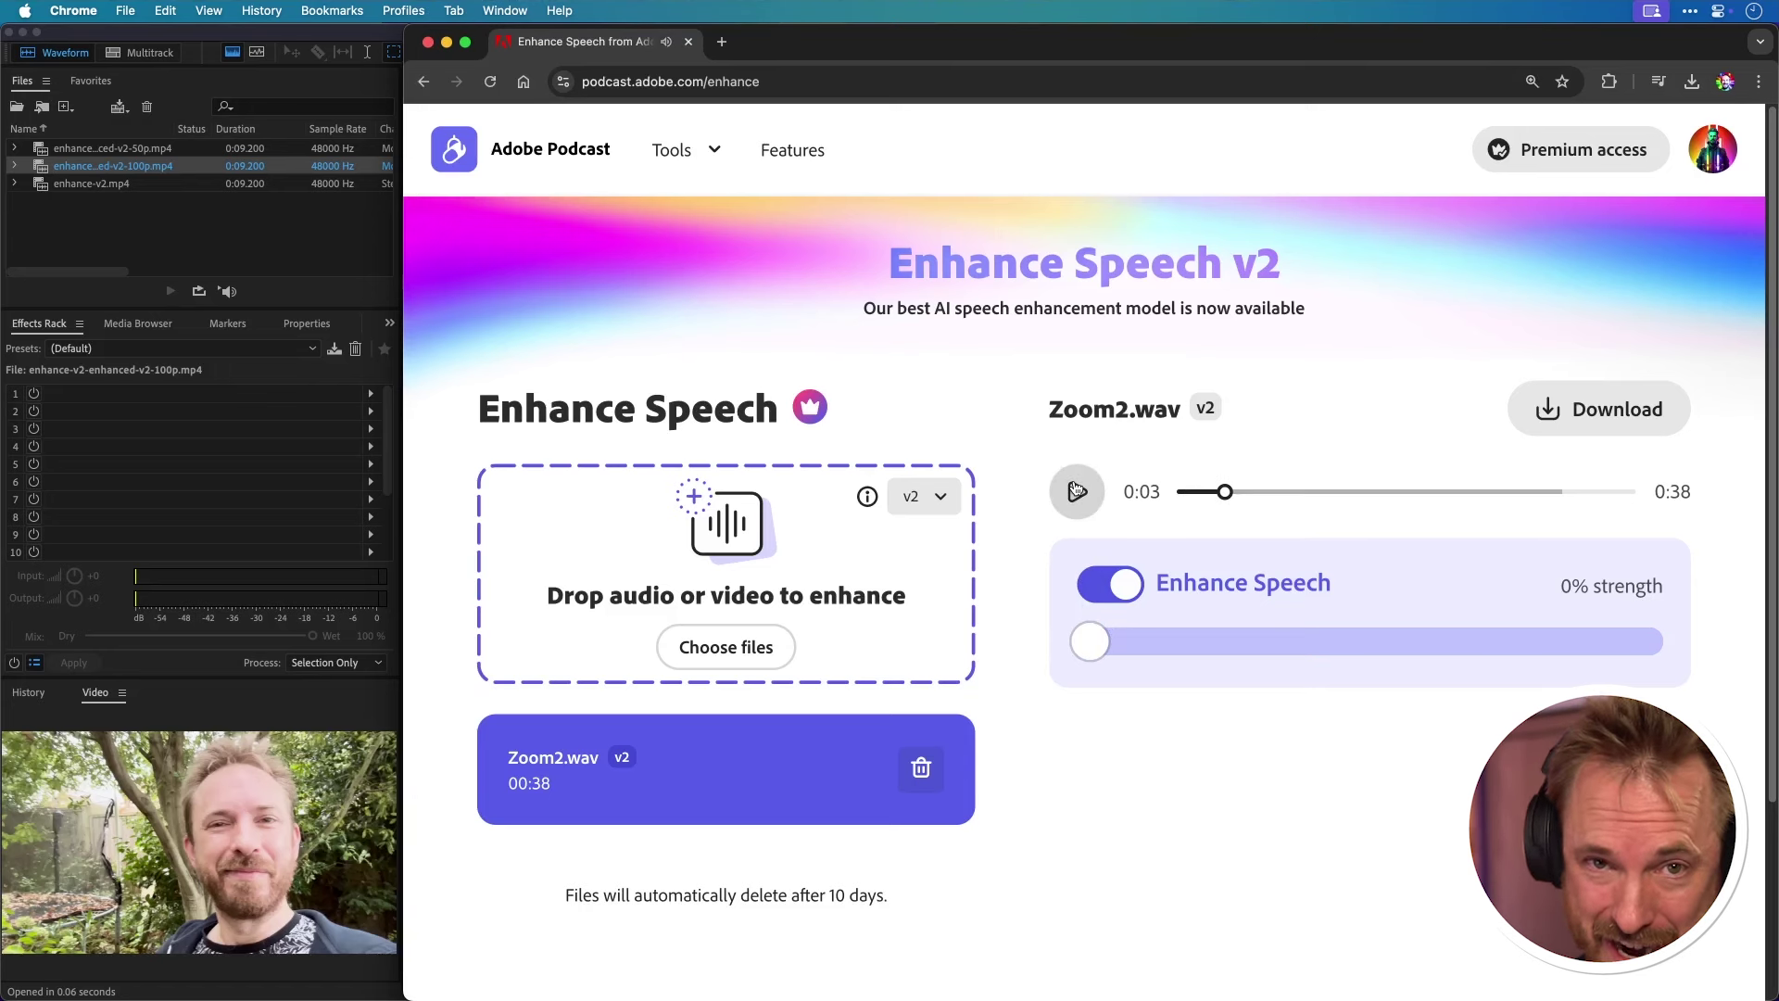
Compare Zoom2.wav during playback by setting the strength to 100%, back to 0%, and up to 100% again.
left_click_drag(1078, 640, 1669, 629)
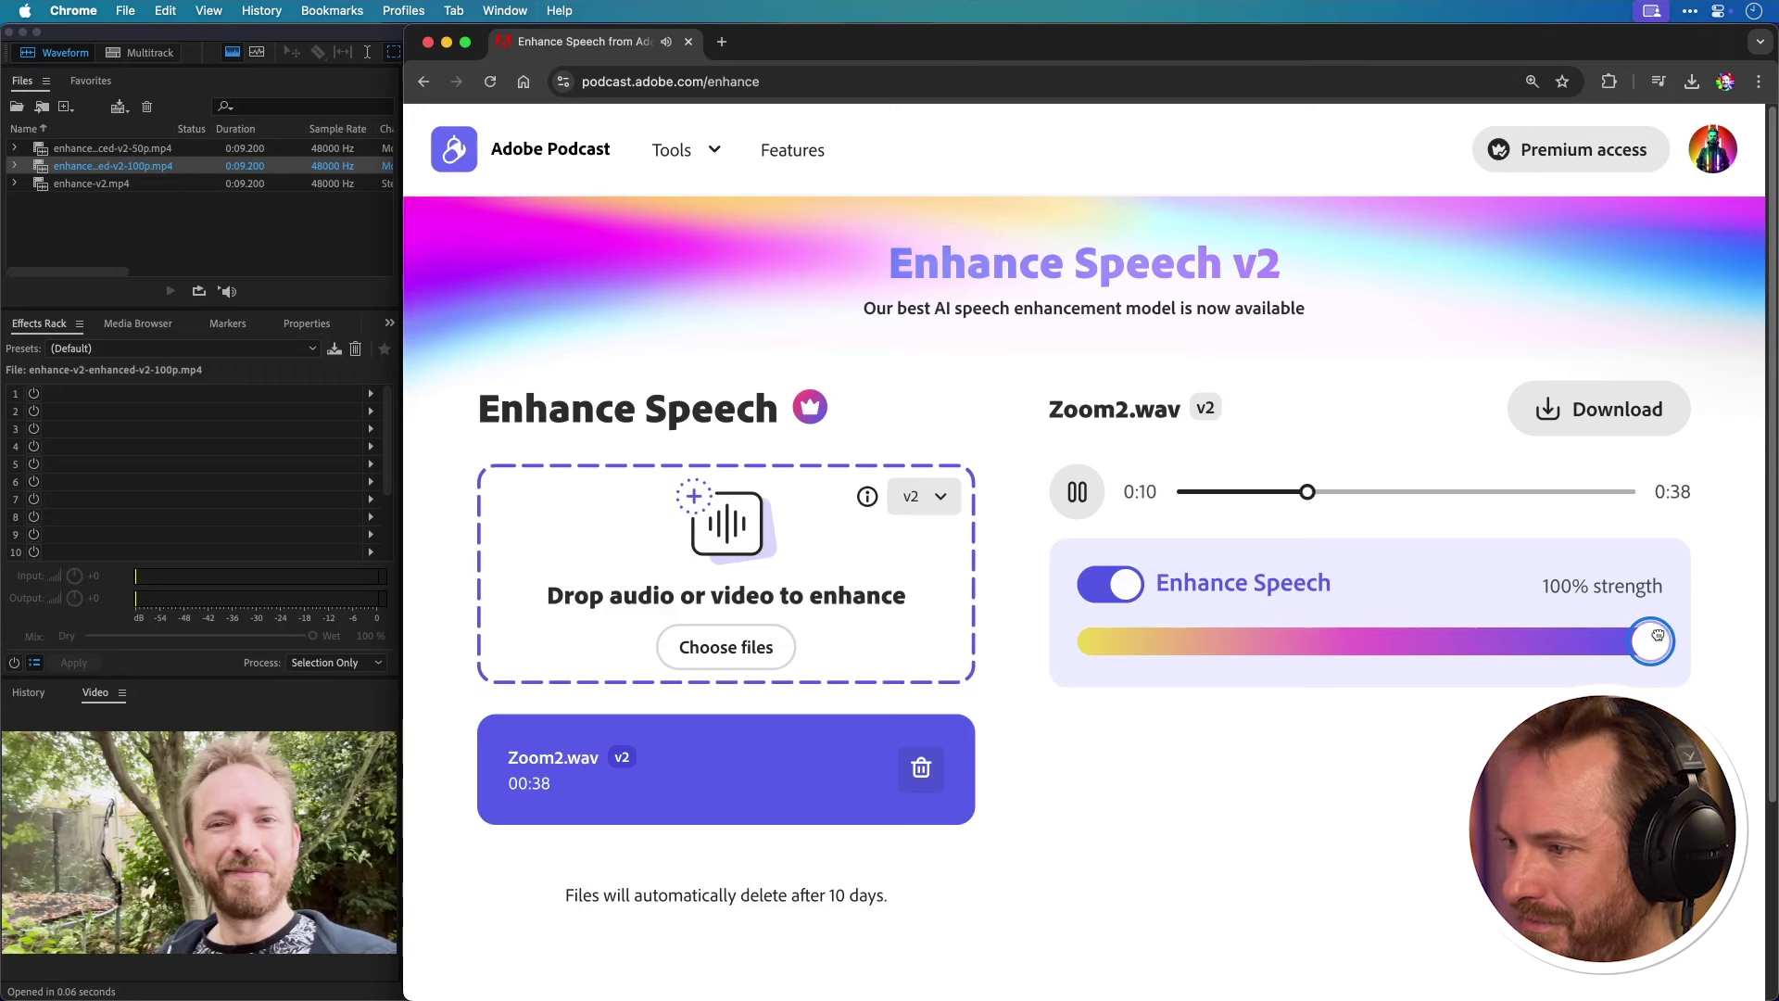
left_click_drag(1658, 636, 1077, 642)
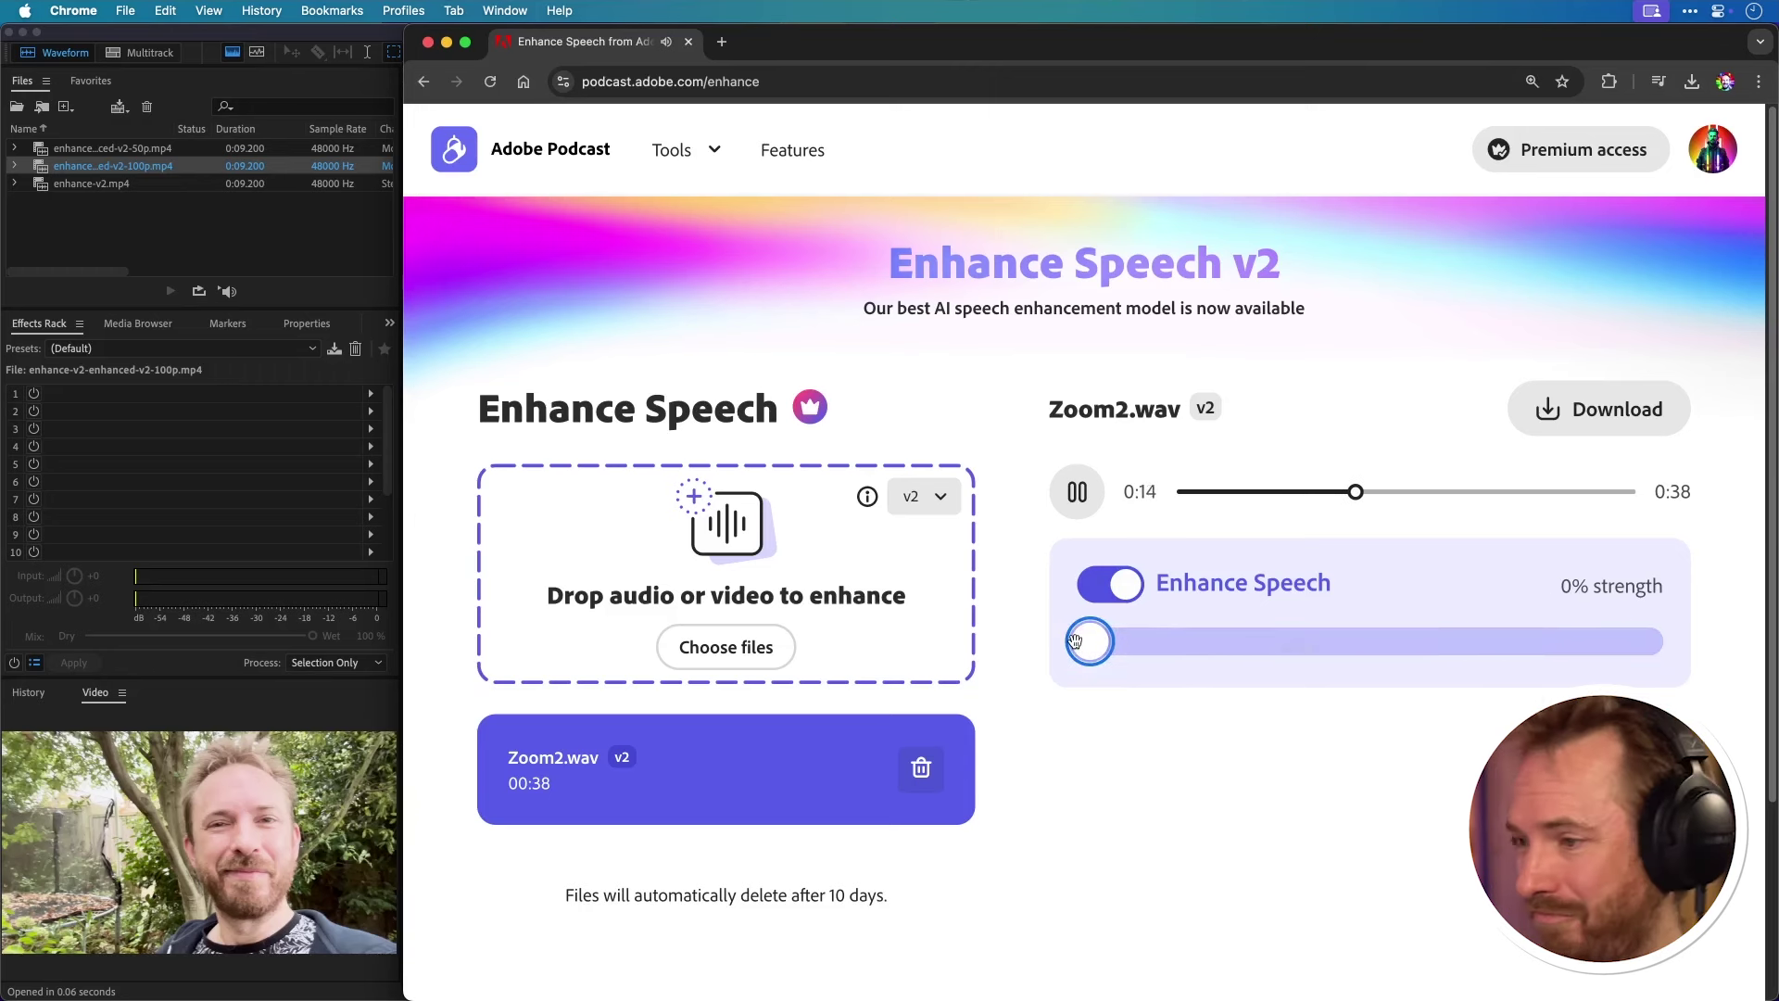
left_click_drag(1101, 644, 1663, 636)
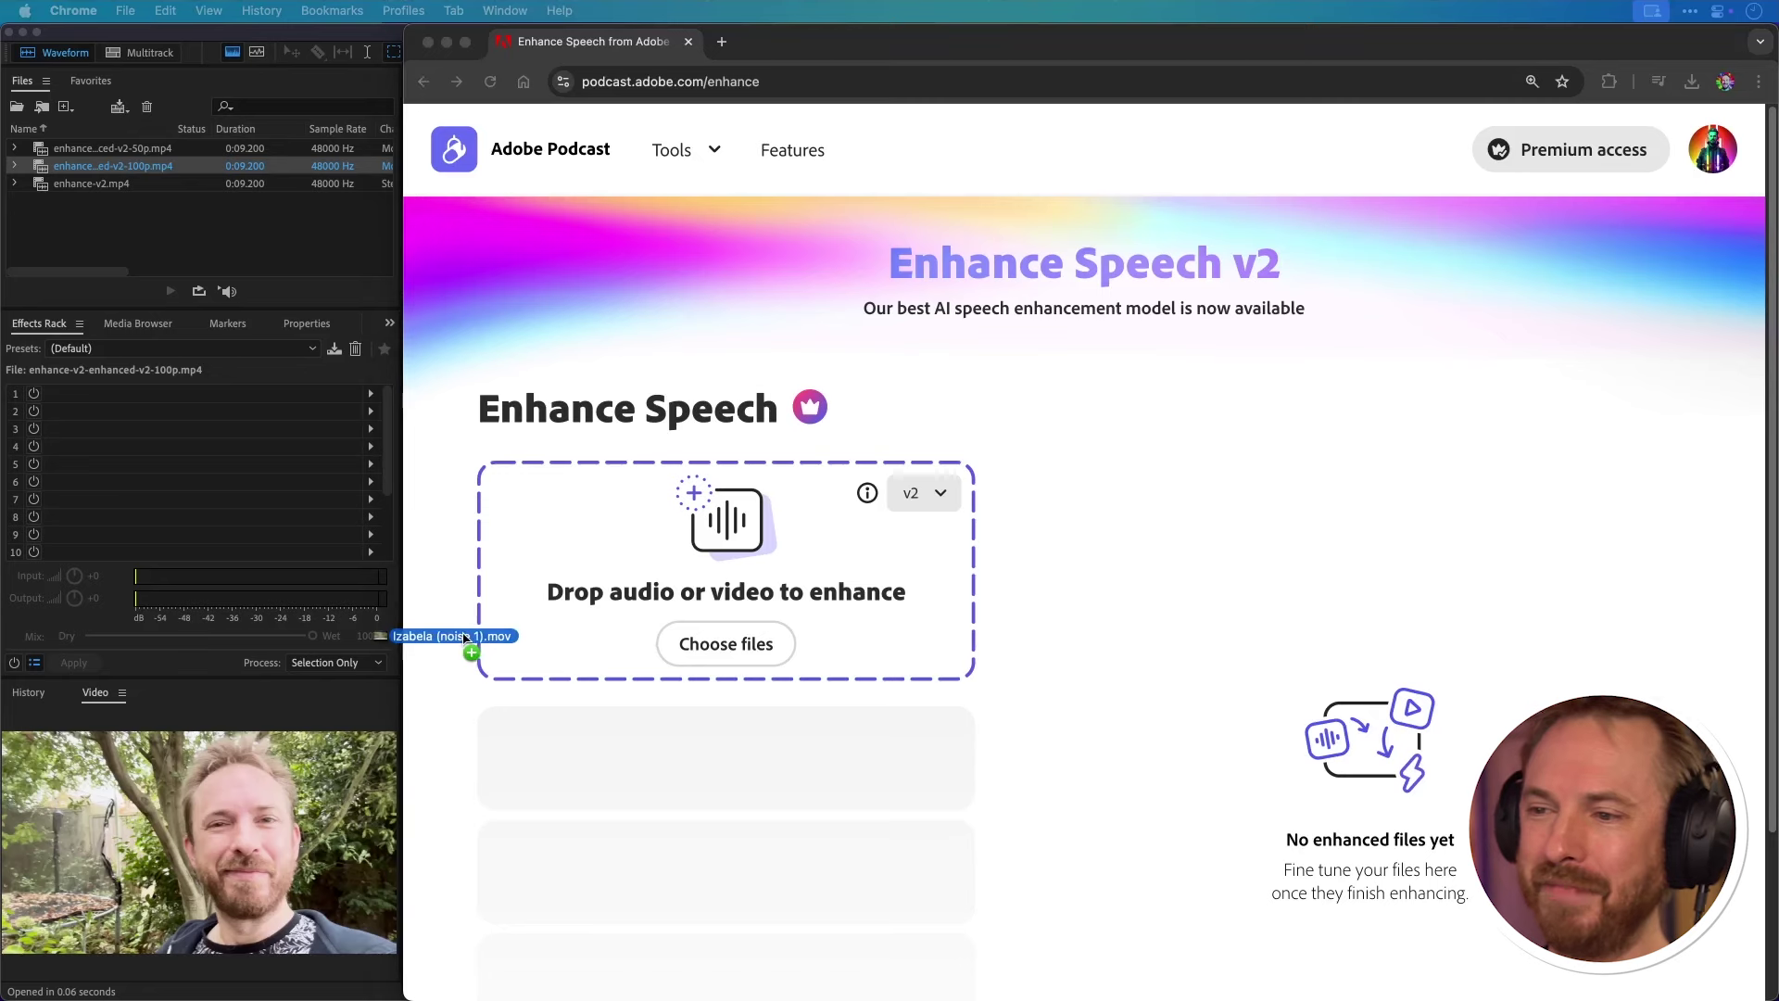
Upload the "(noise 1)" .mov video with the v2 model and play it, raising the strength to 100%.
left_click_drag(417, 626, 793, 606)
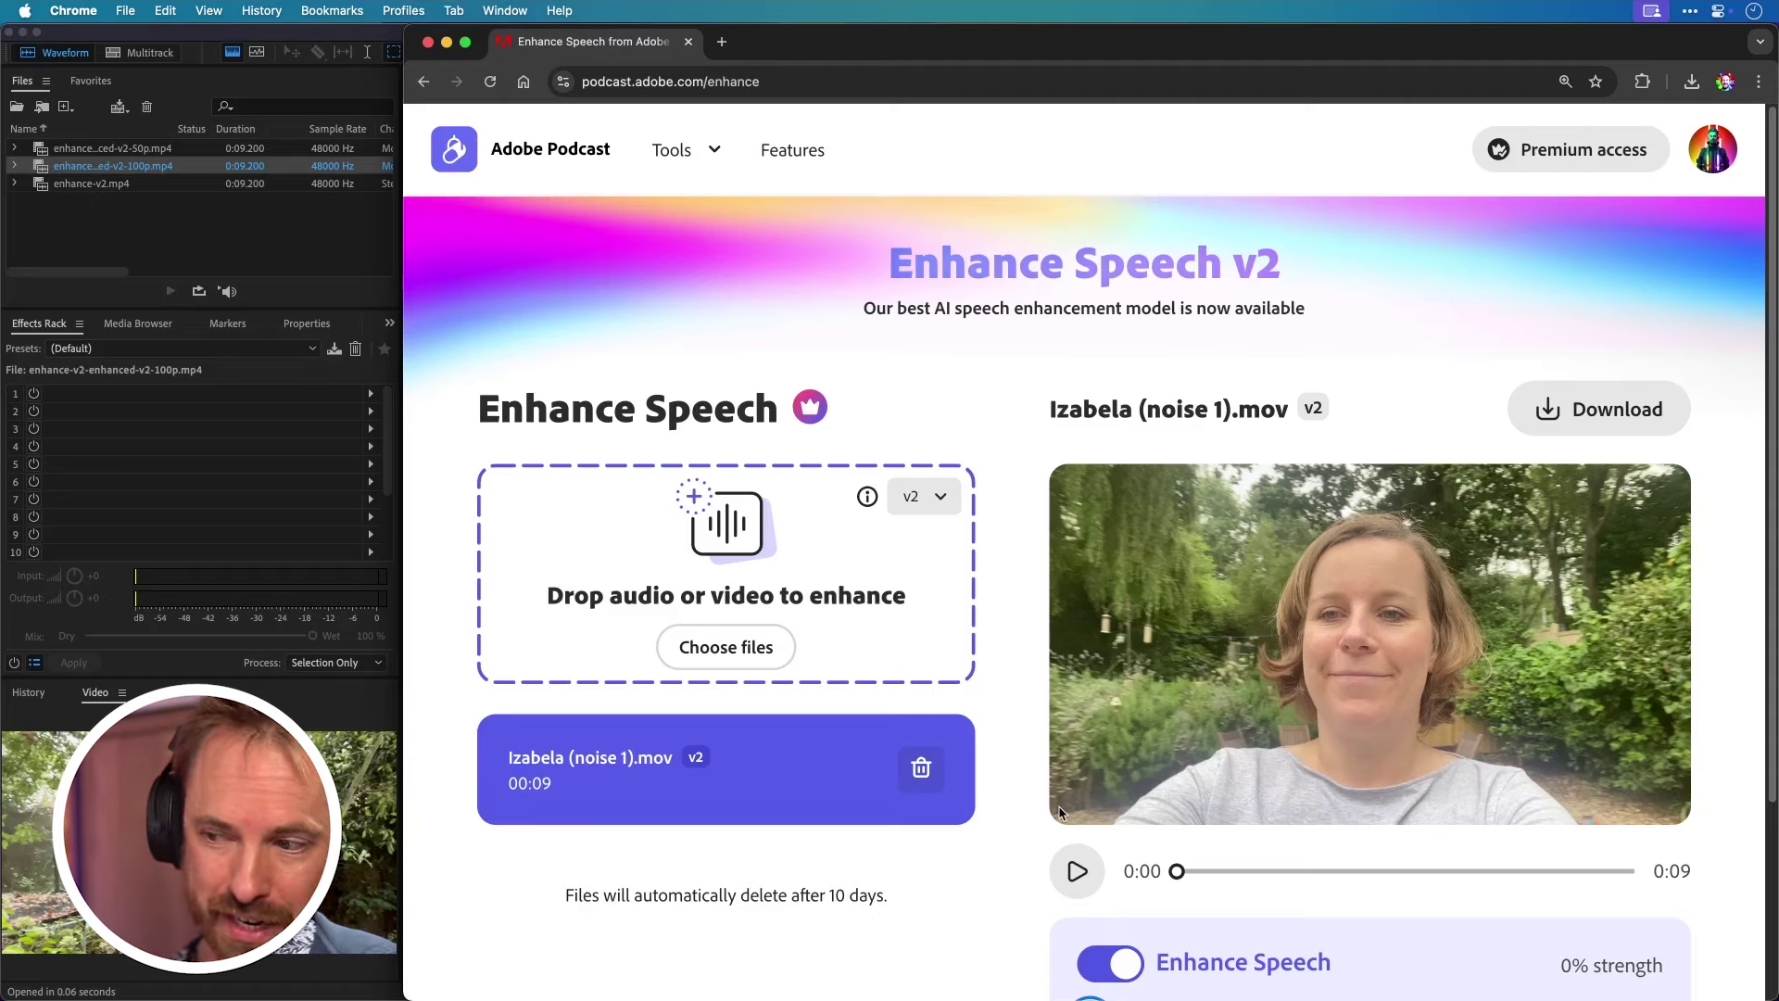
left_click(1074, 871)
scroll(1020, 876, "down", 2)
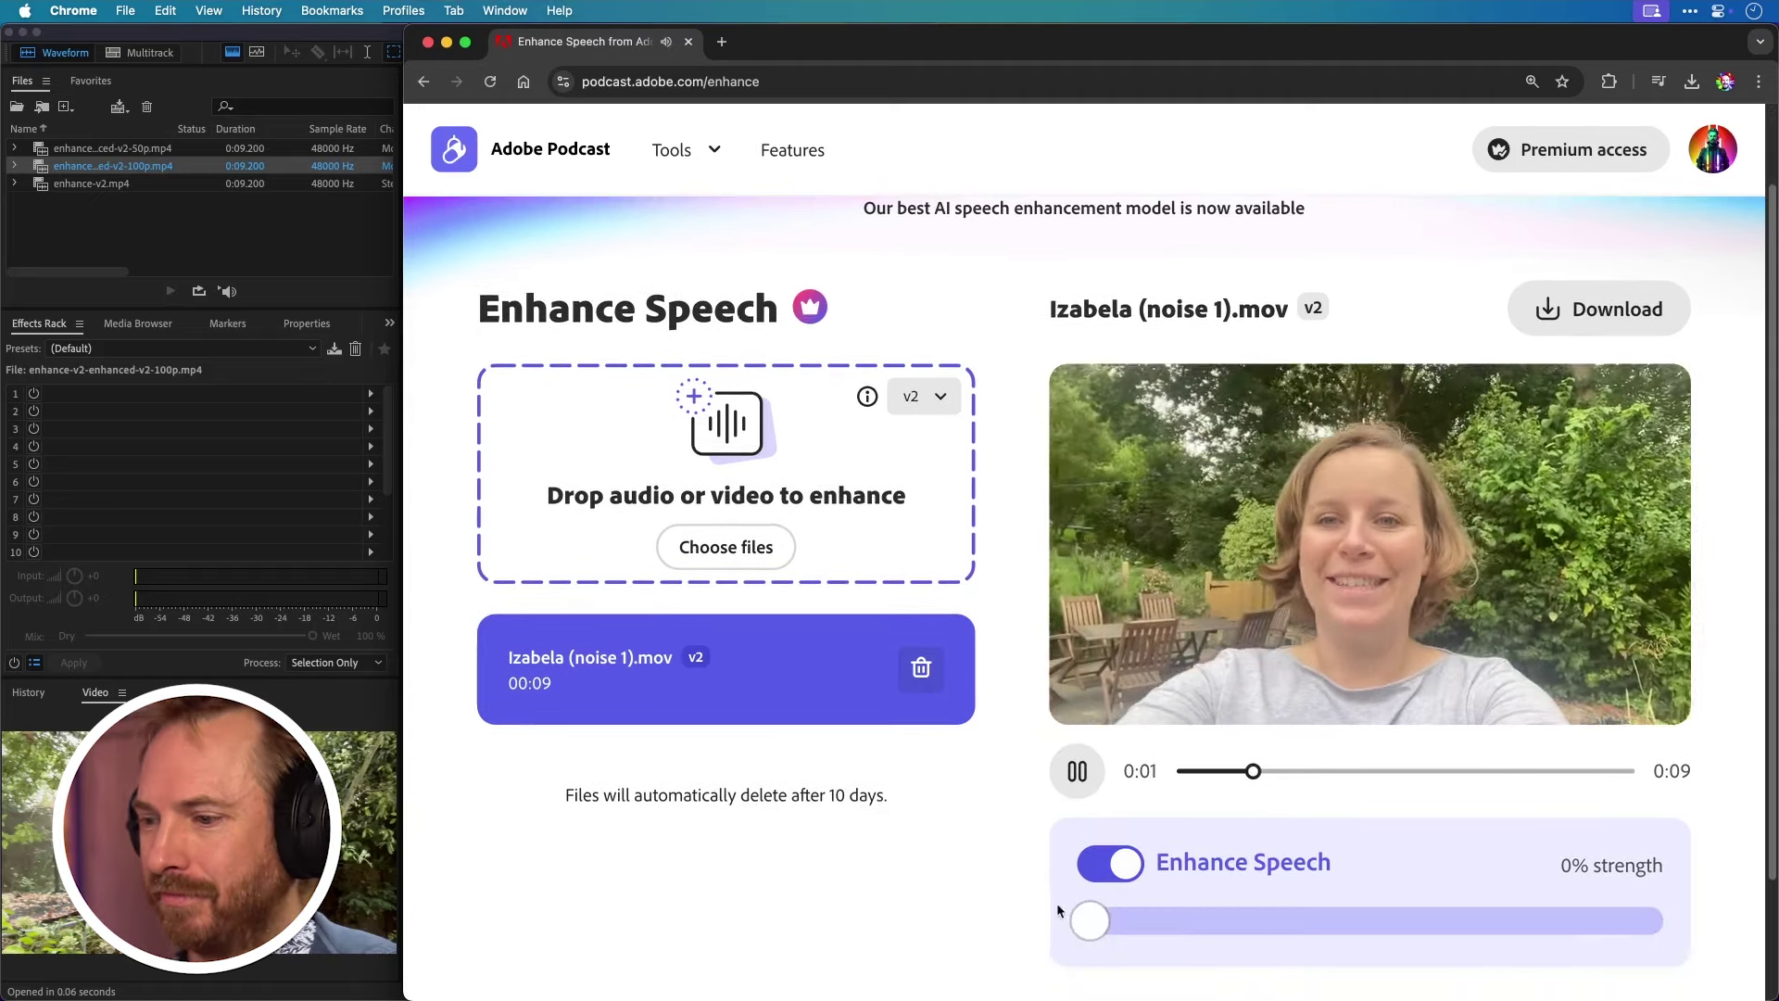
left_click_drag(1089, 920, 1659, 917)
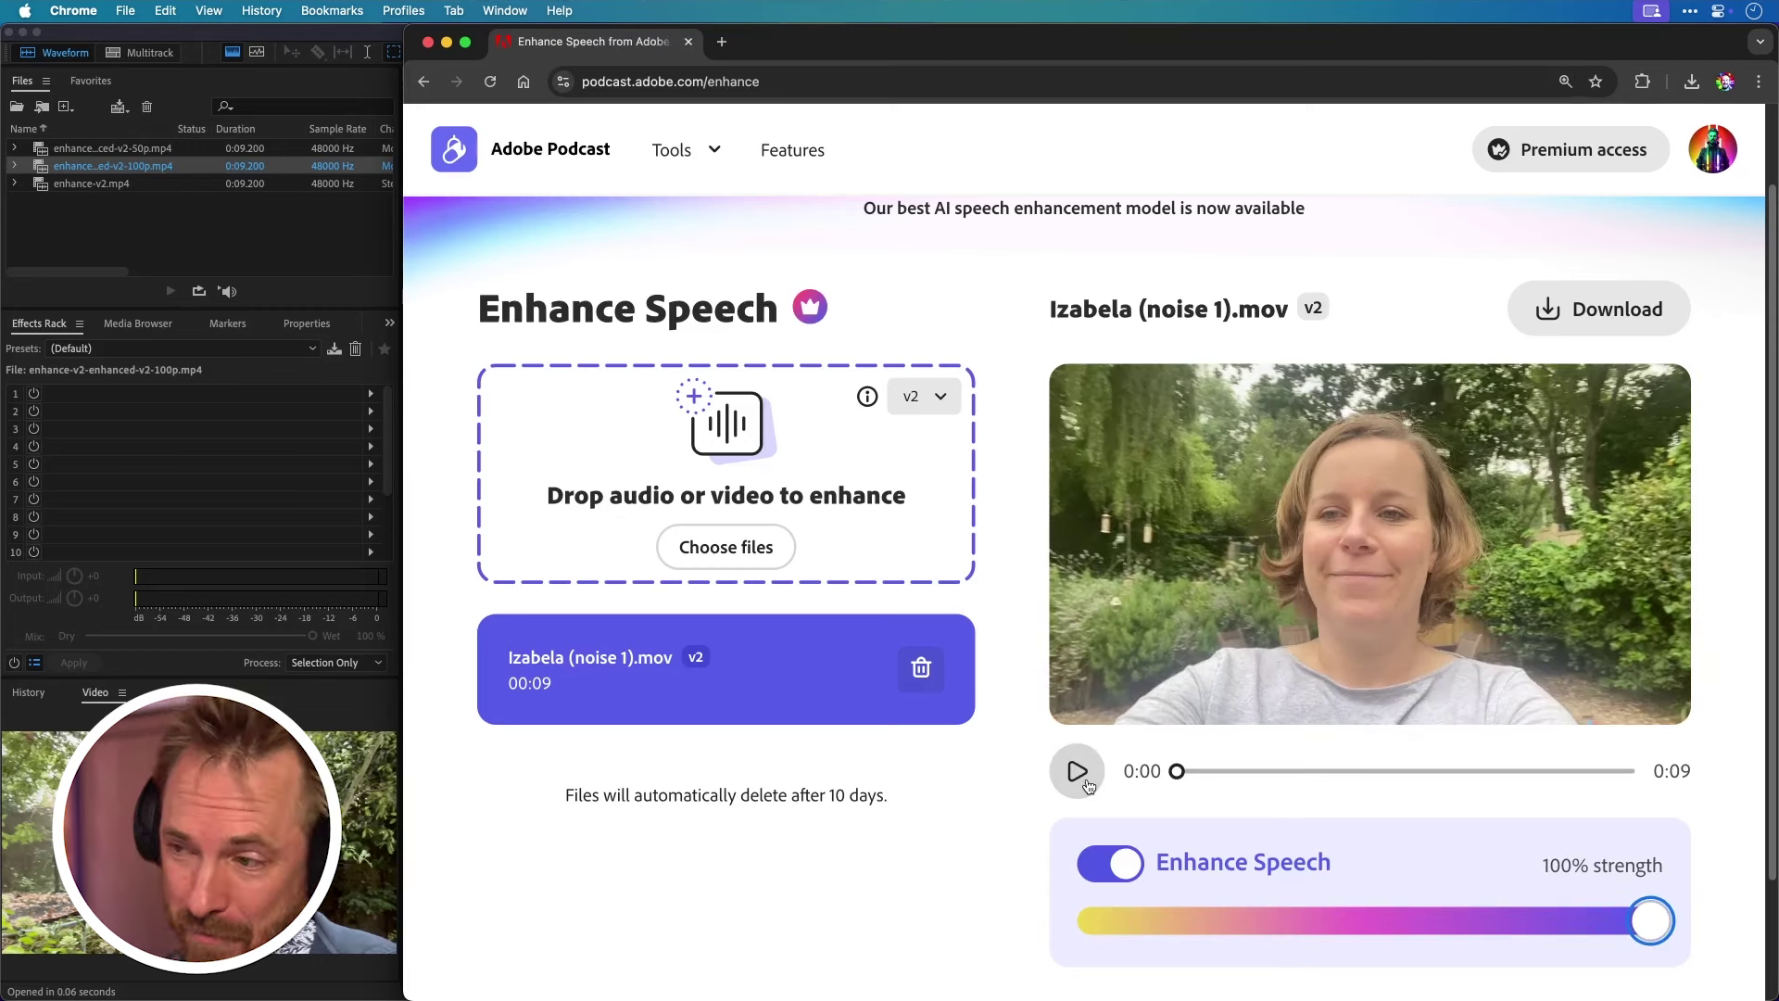
Play the noisy video from the start at 74% Enhance Speech strength and lower the strength to 0%.
left_click_drag(1441, 912, 1508, 908)
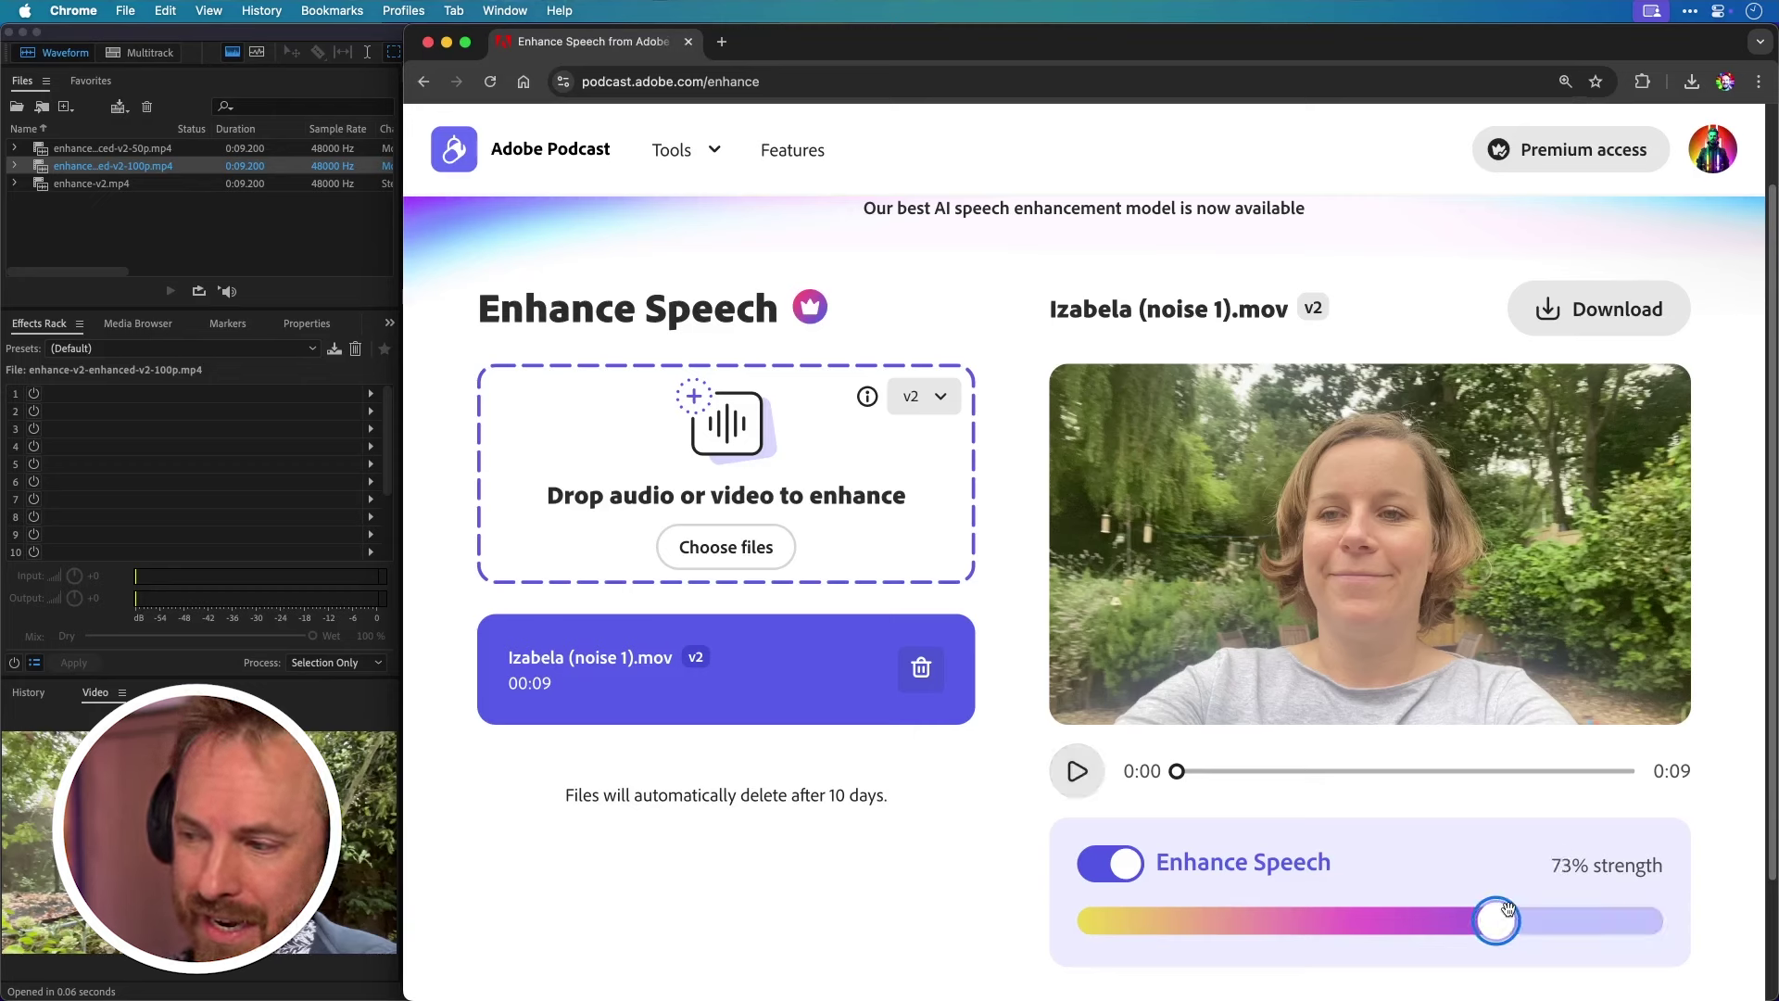
left_click(1075, 769)
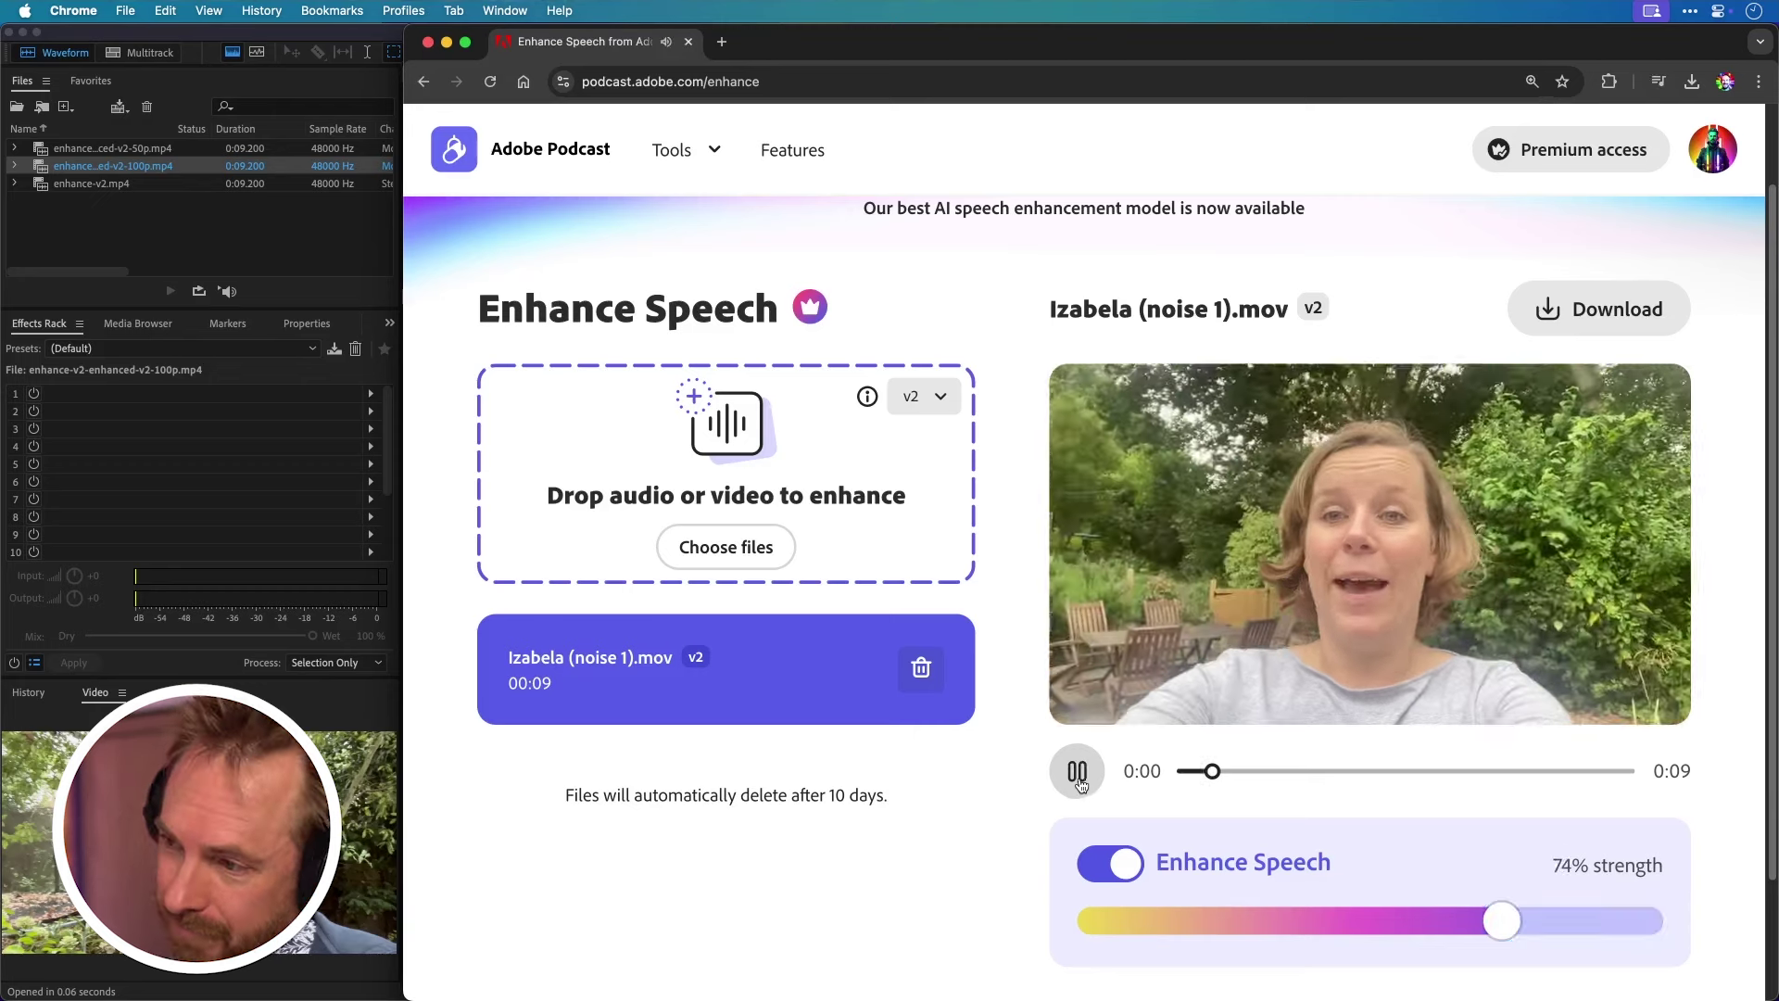
left_click_drag(1413, 911, 1066, 921)
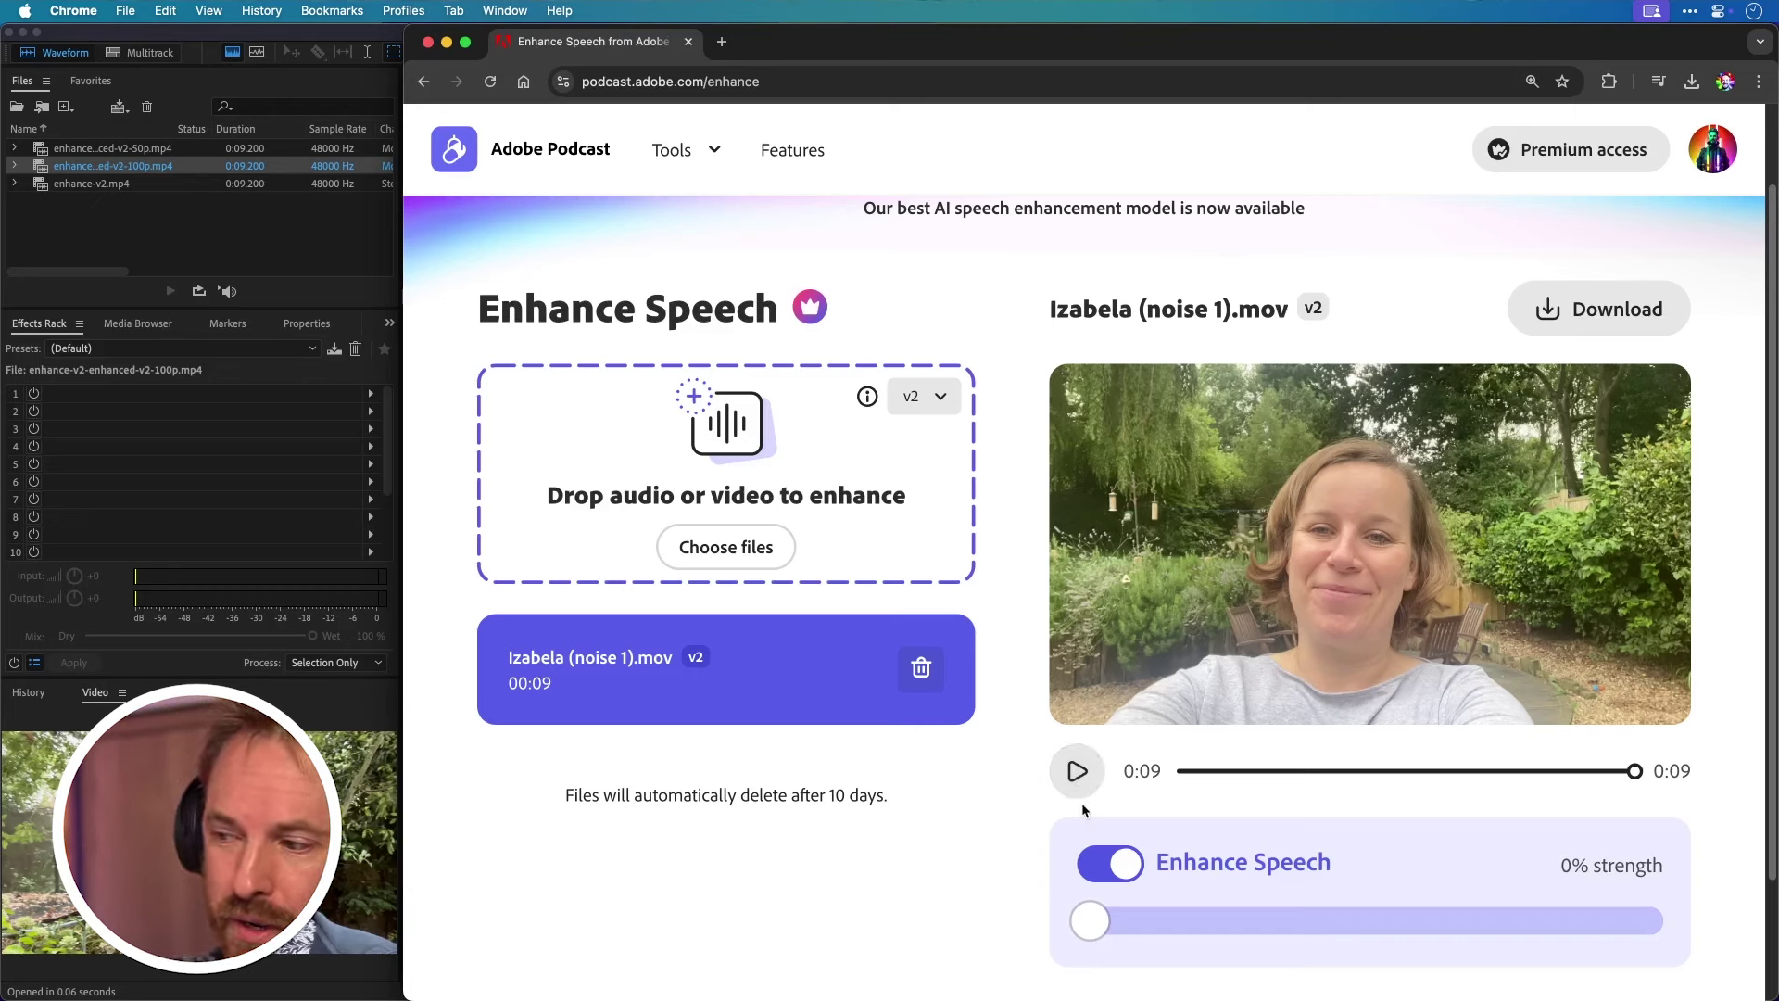
Rewind the video and replay it from 0% strength, set the strength to 1%, and pause playback.
left_click(1173, 770)
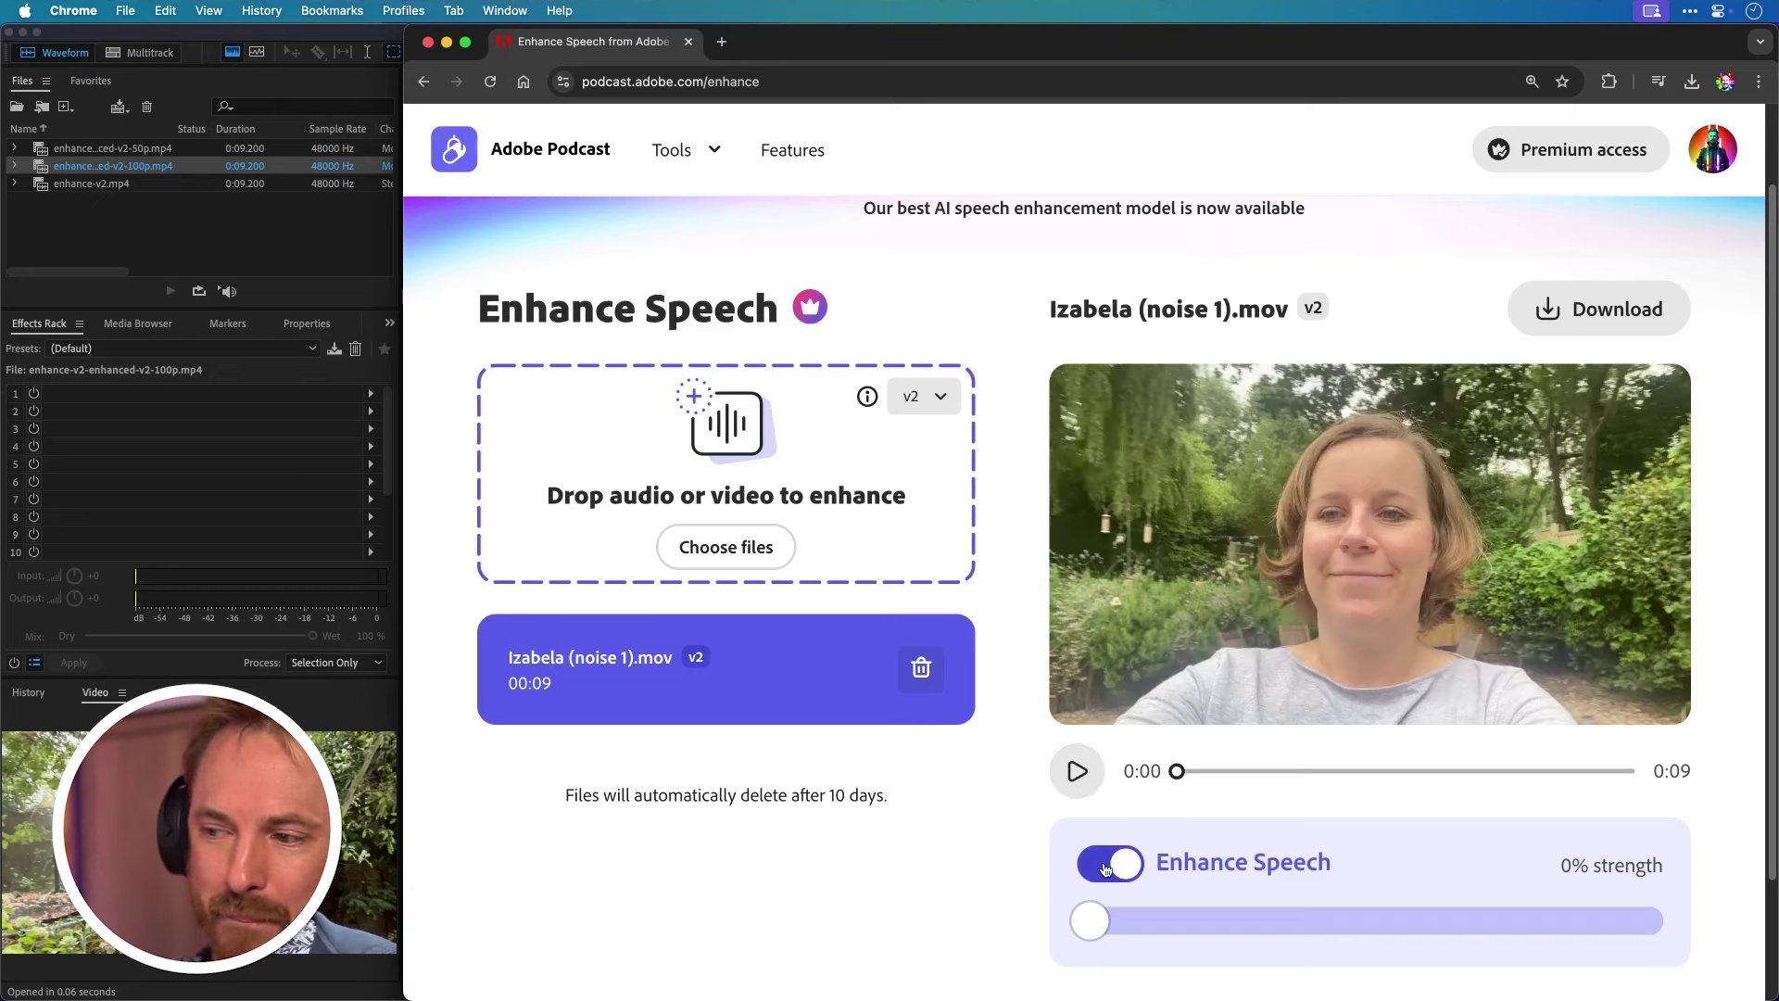
left_click(1079, 765)
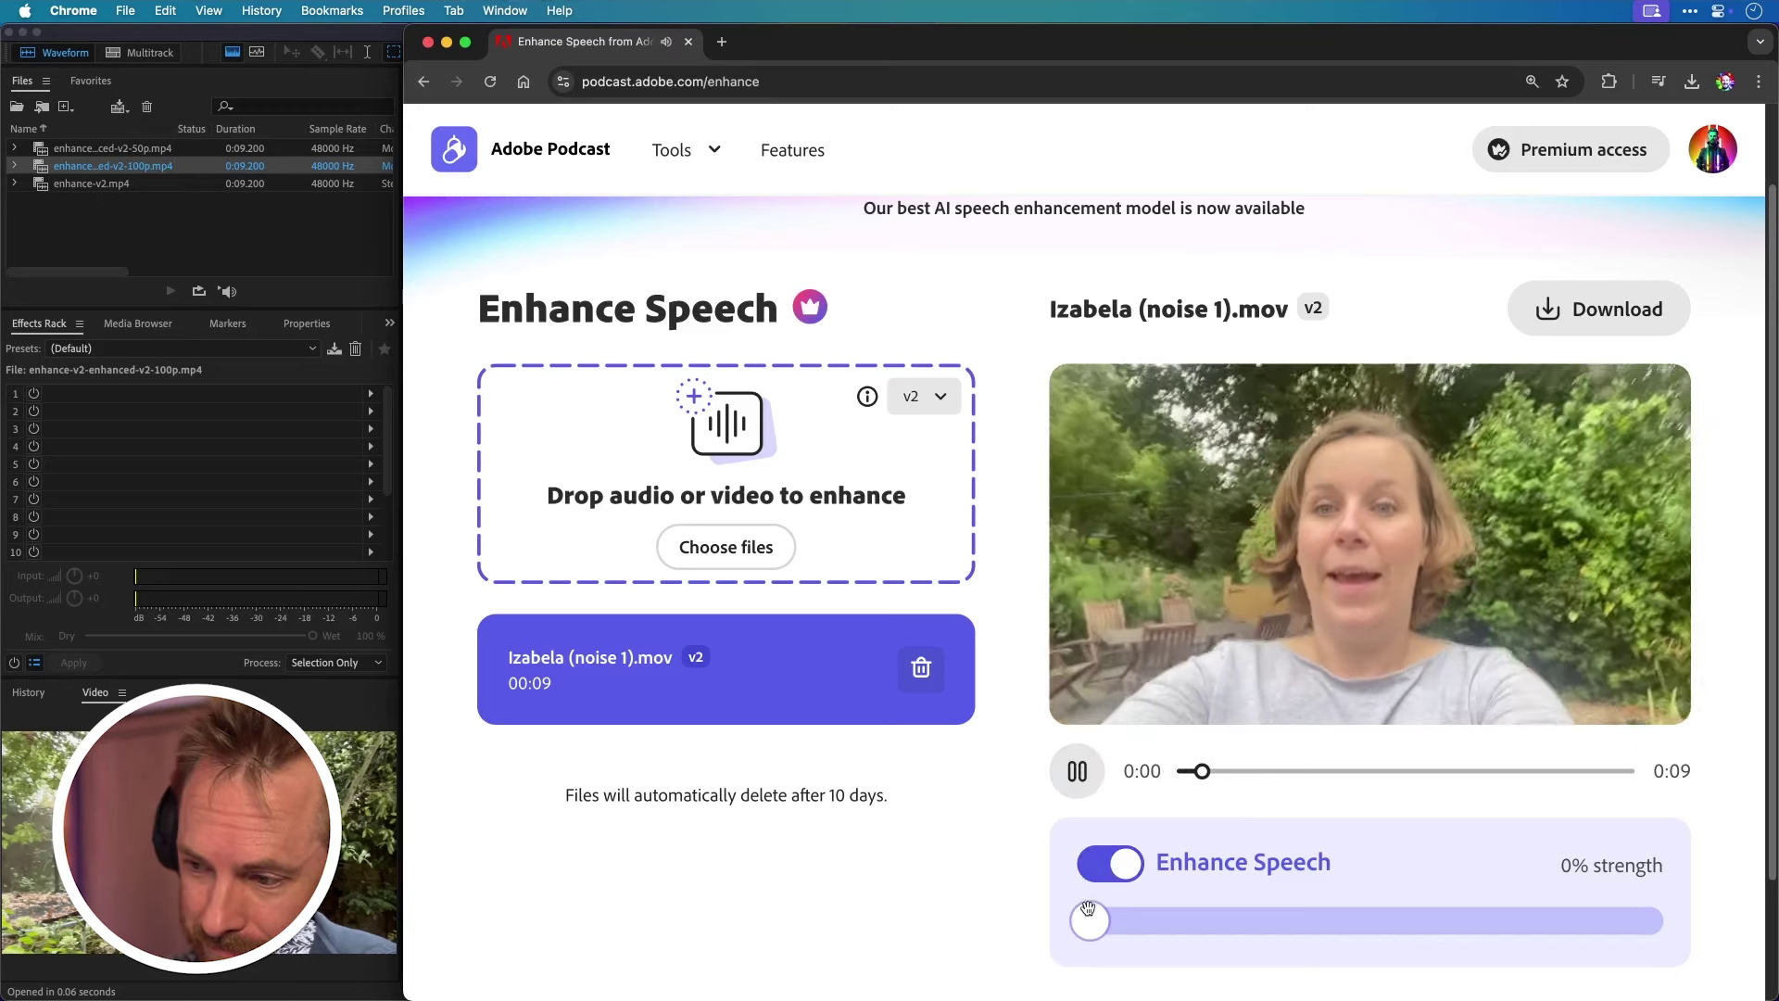
left_click(1093, 918)
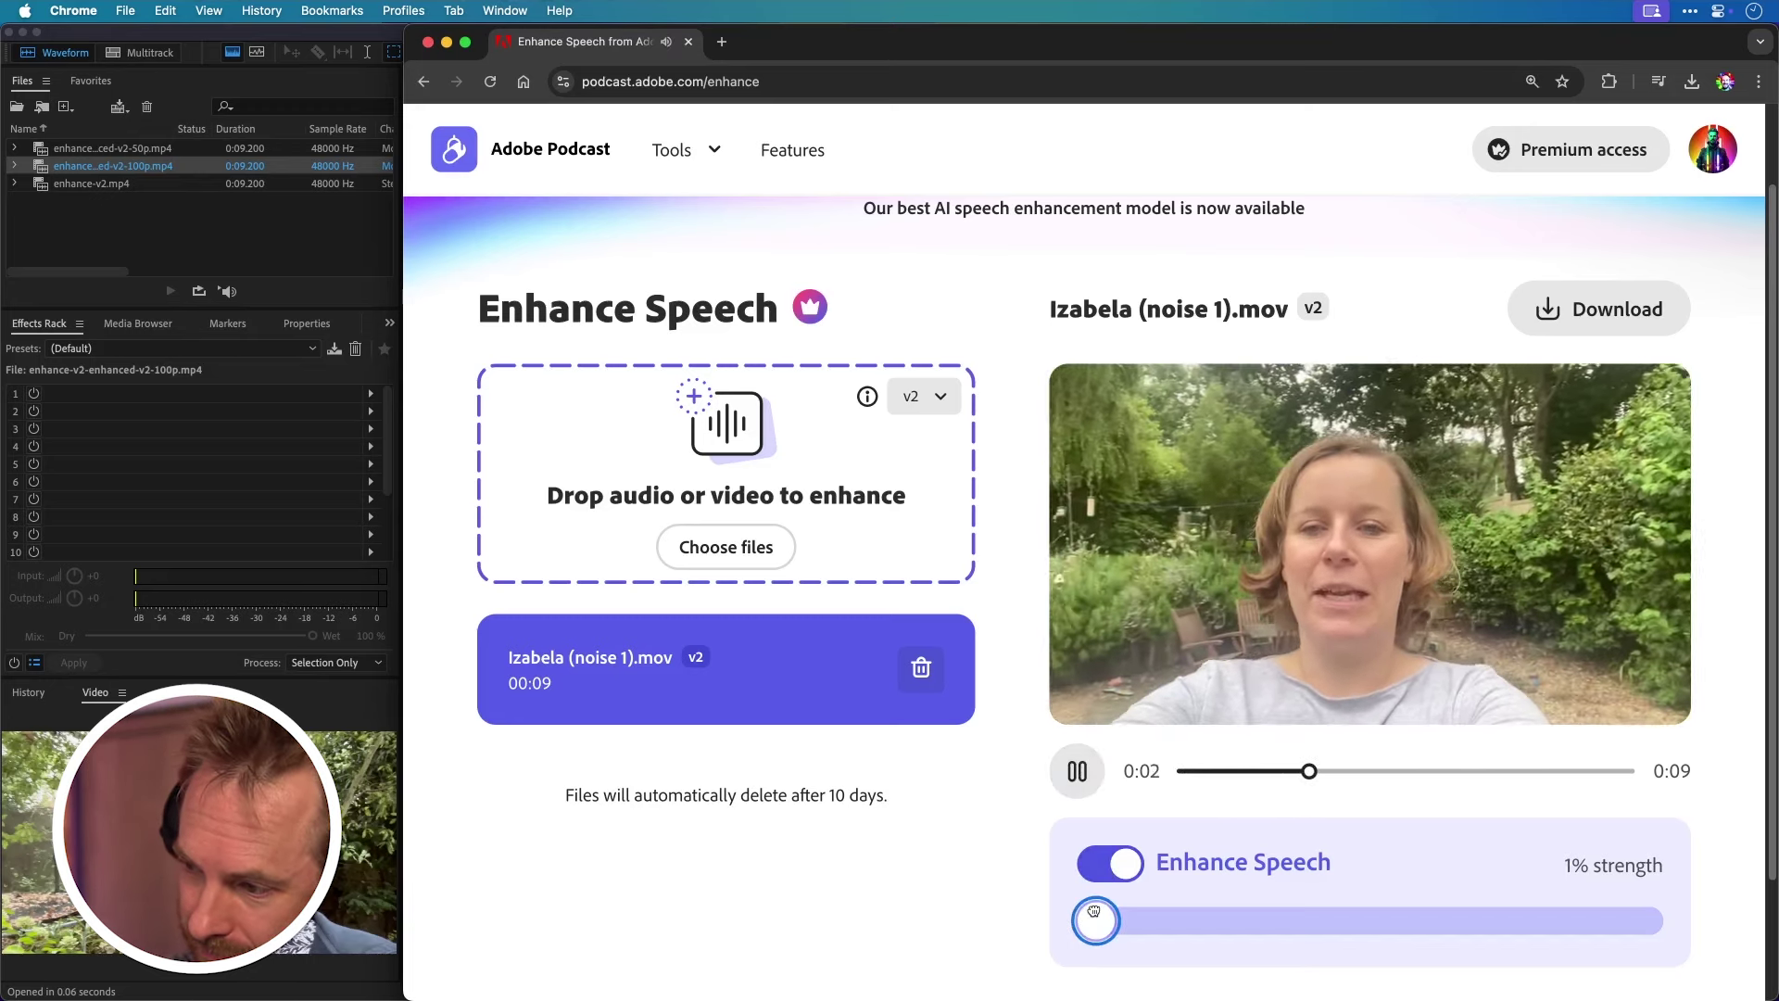
left_click_drag(1094, 910, 1094, 918)
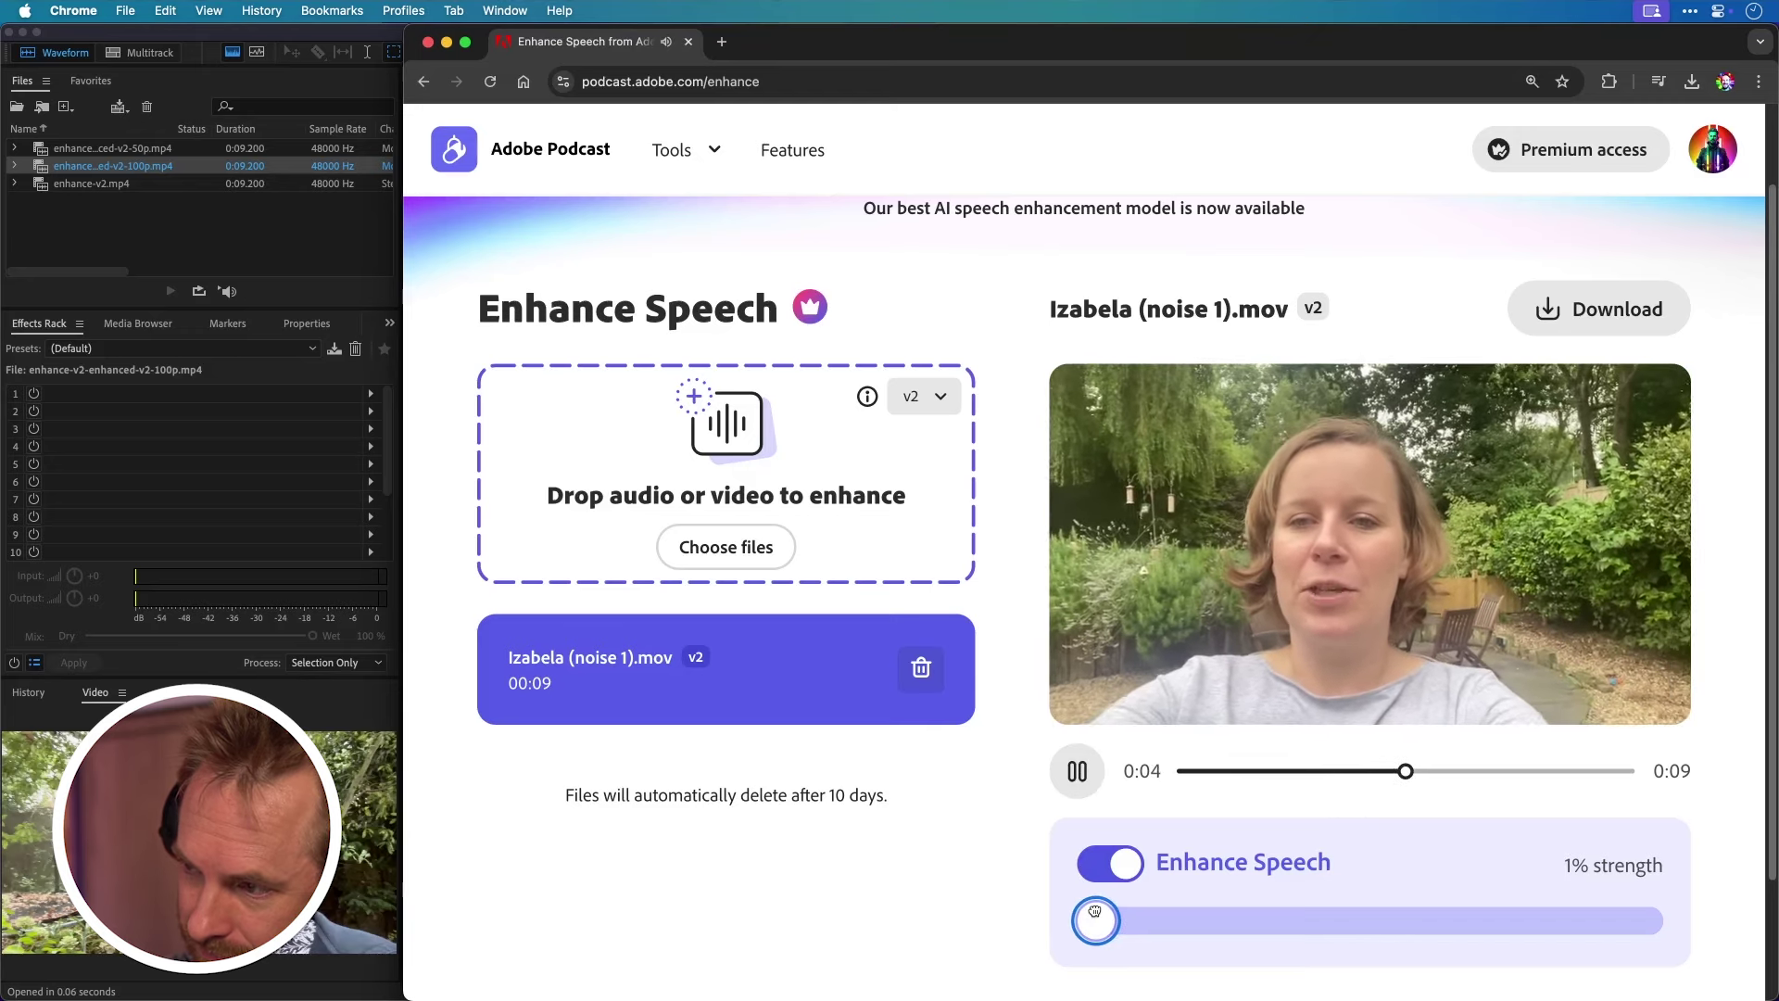
left_click(1079, 774)
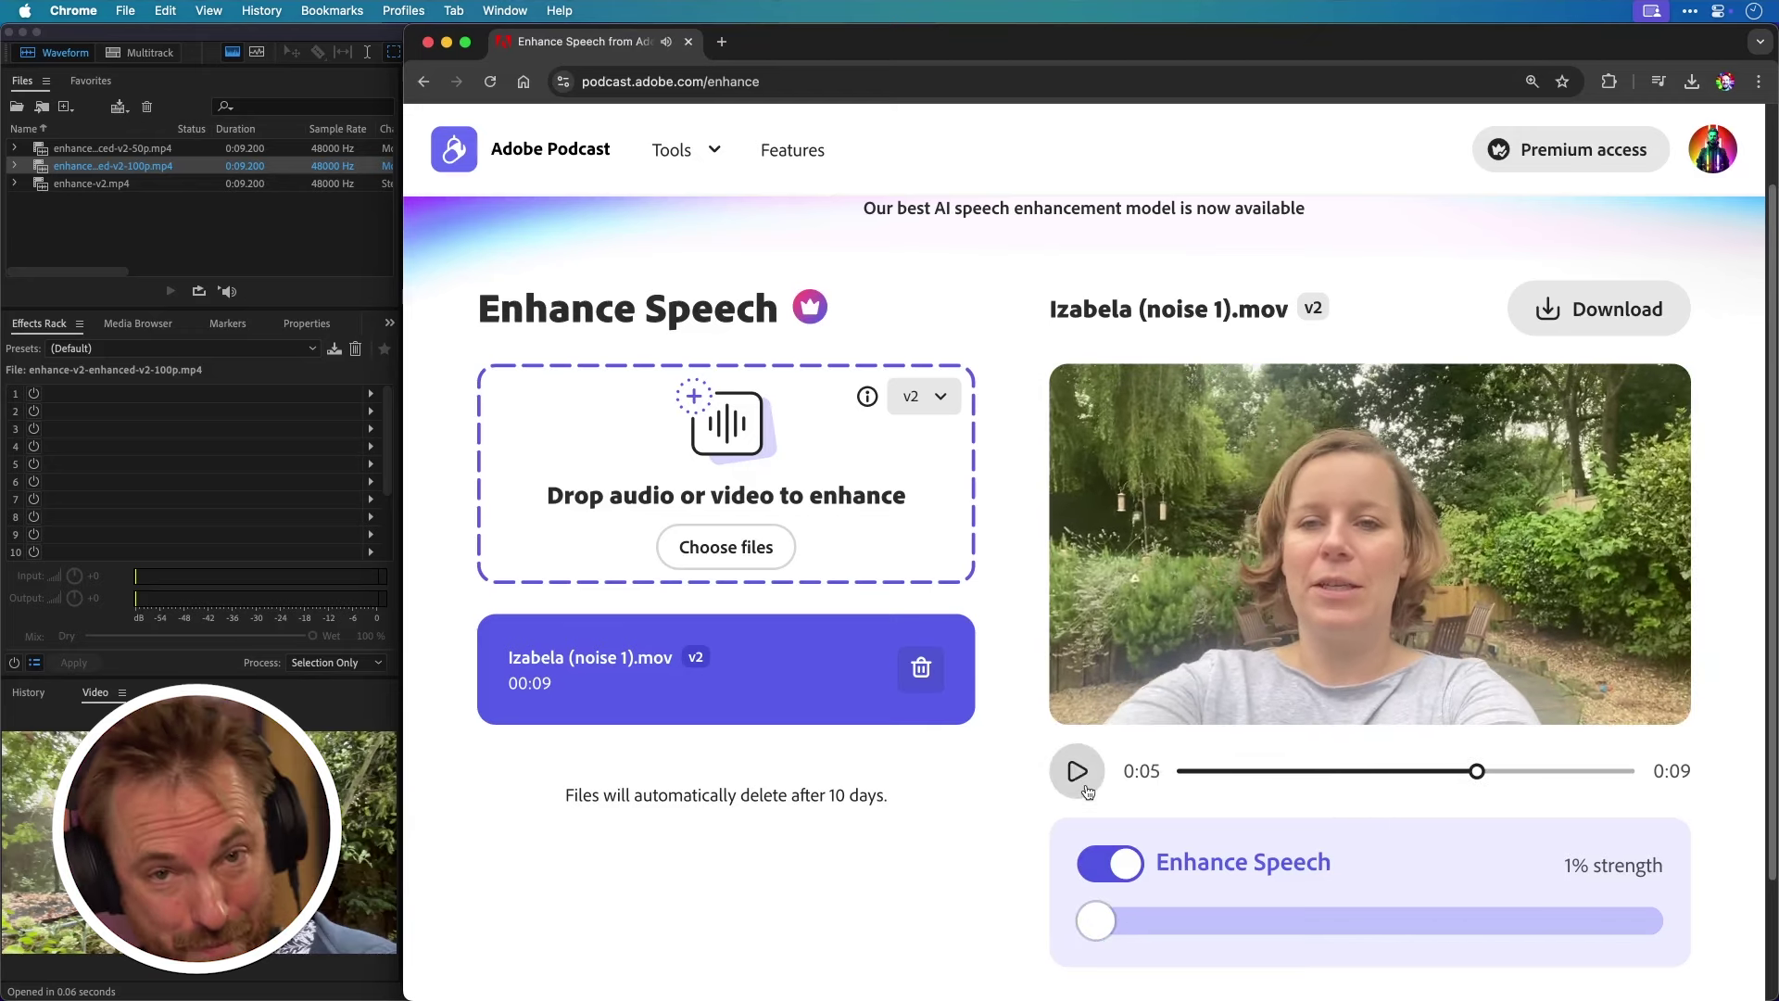